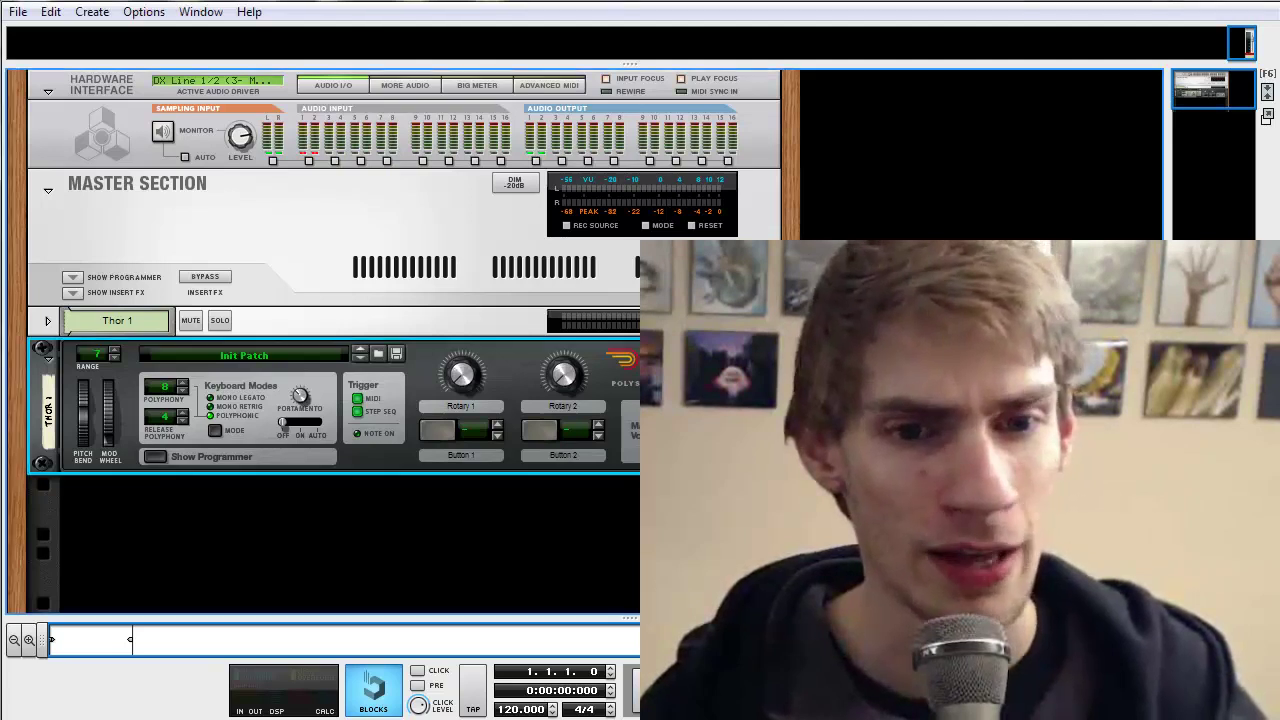
Briefly show and hide the sequencer, then open Edit > Preferences on the General page
key(F7)
key(F6)
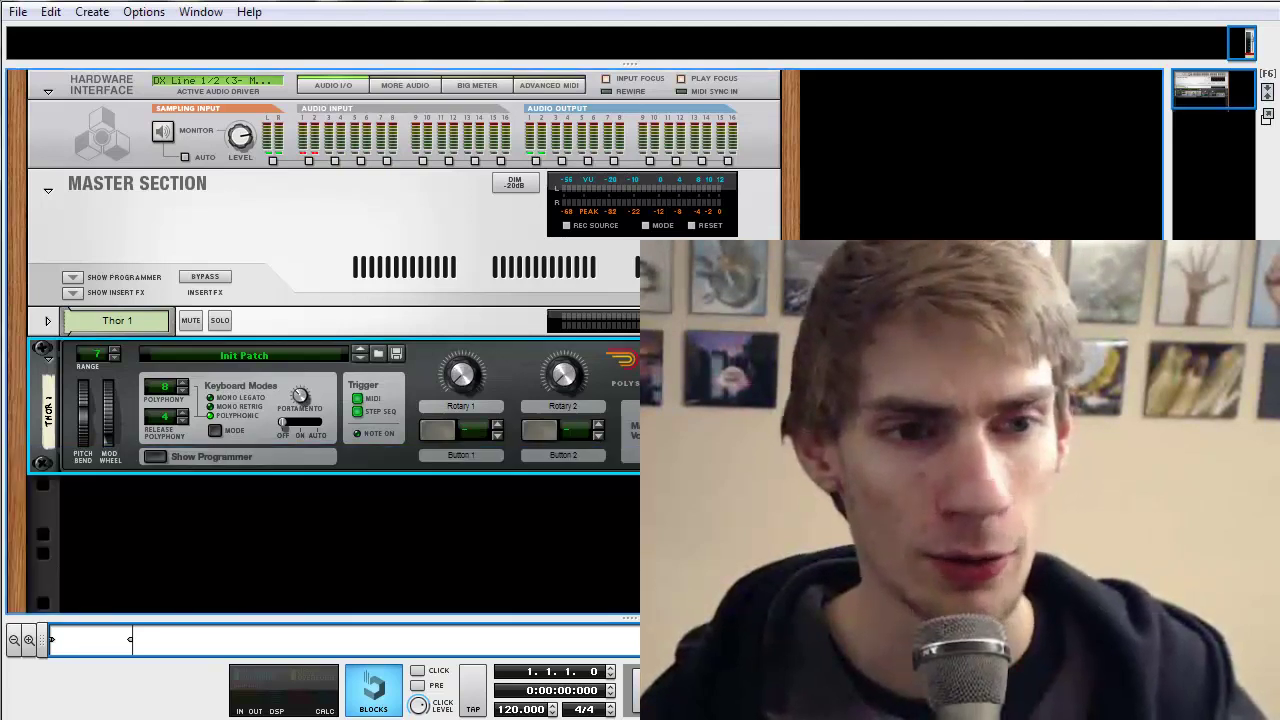
click(40, 20)
click(78, 627)
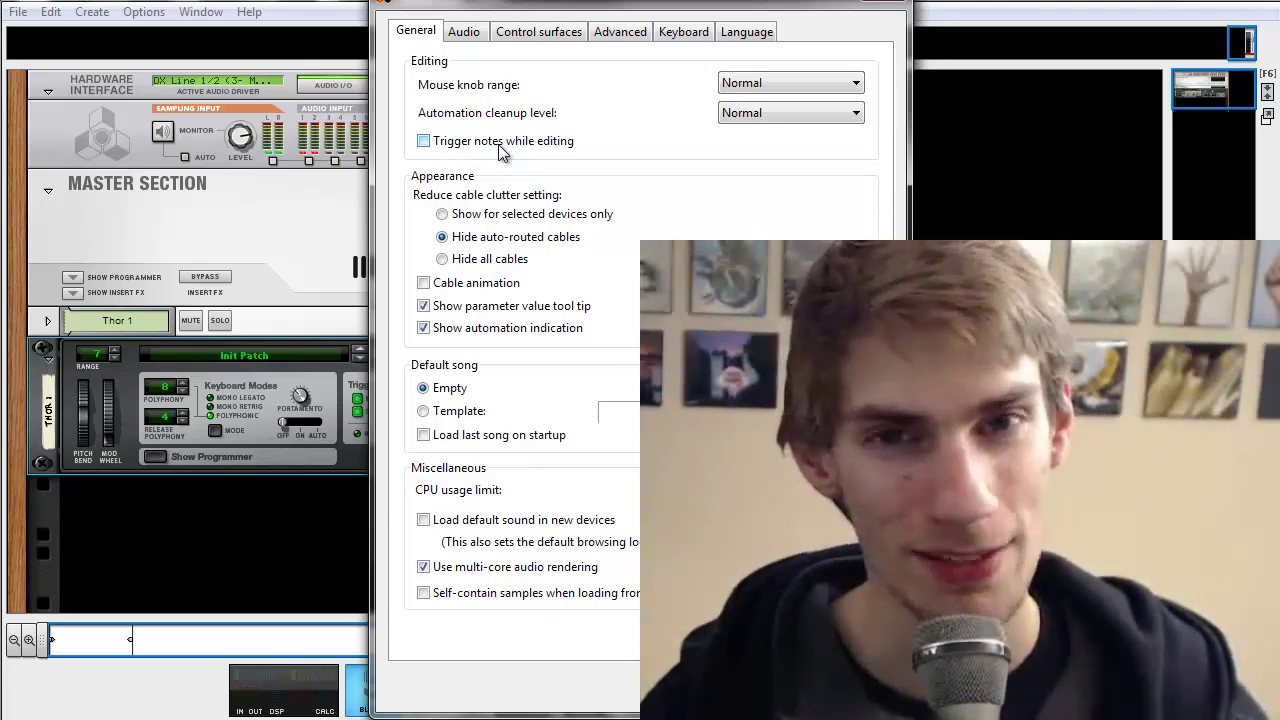
Switch to the Audio page and inspect the driver list, keeping the FastTrack Pro driver
click(460, 38)
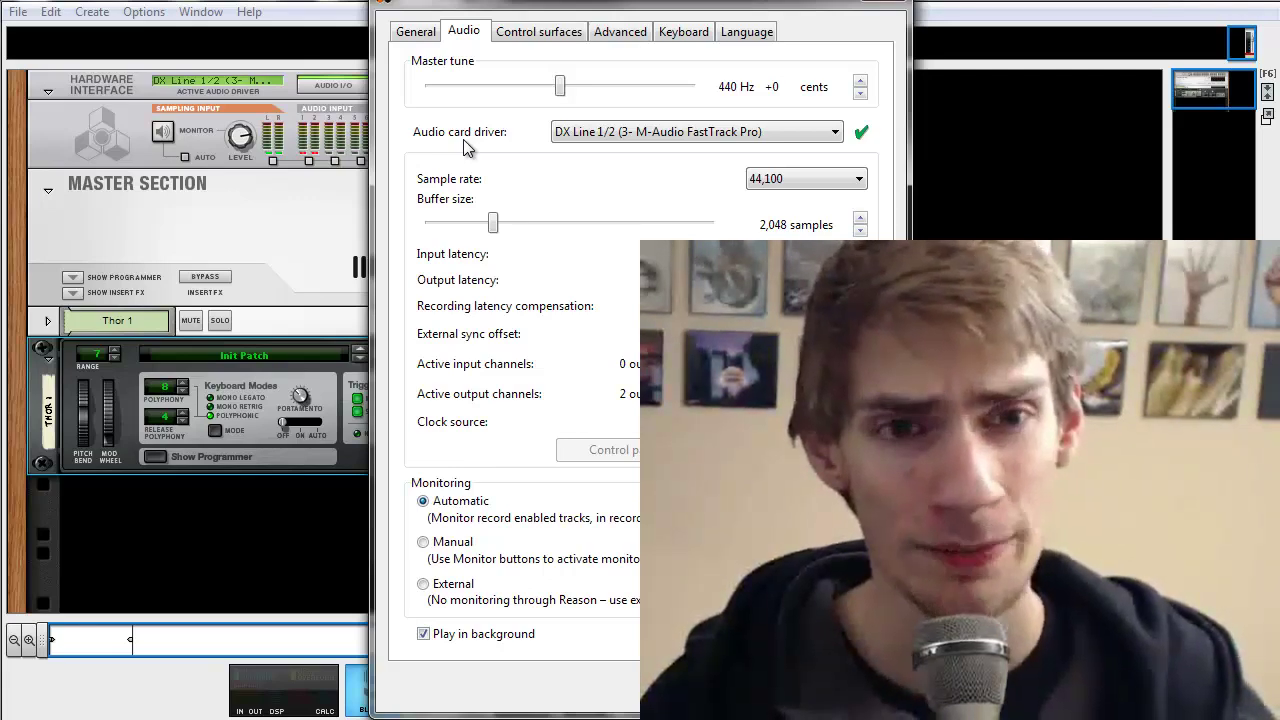
click(613, 133)
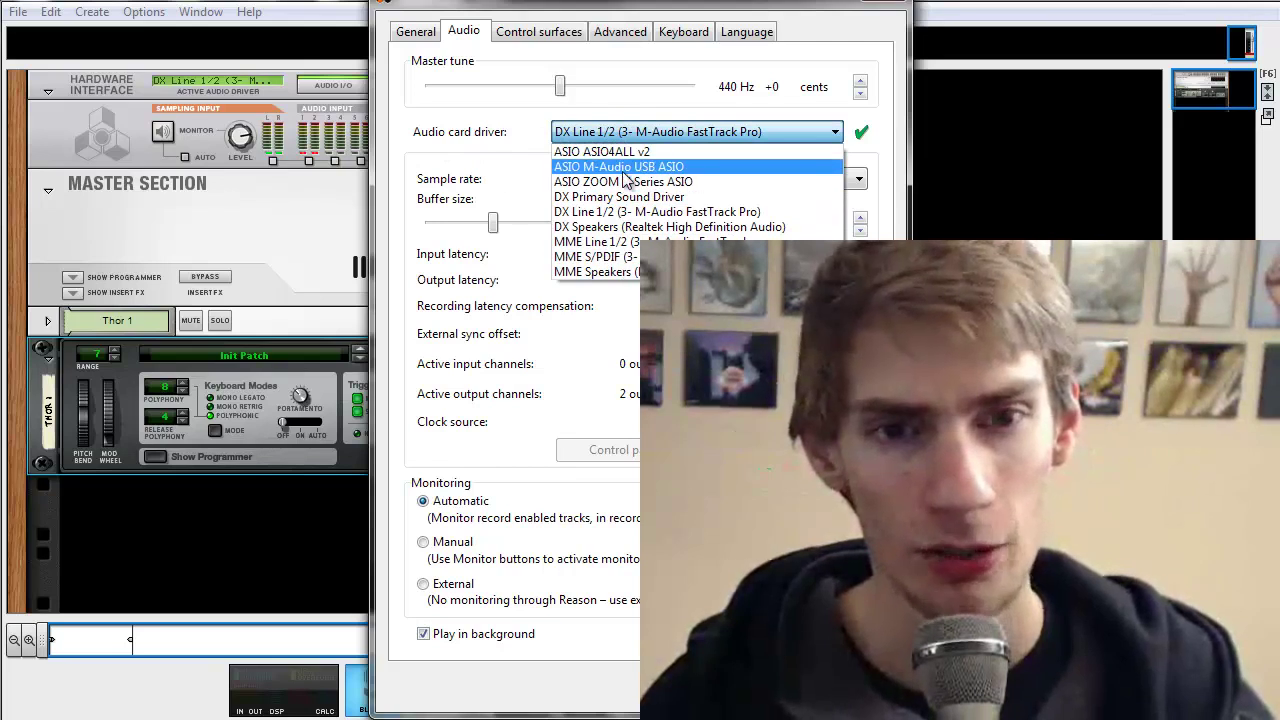
click(463, 163)
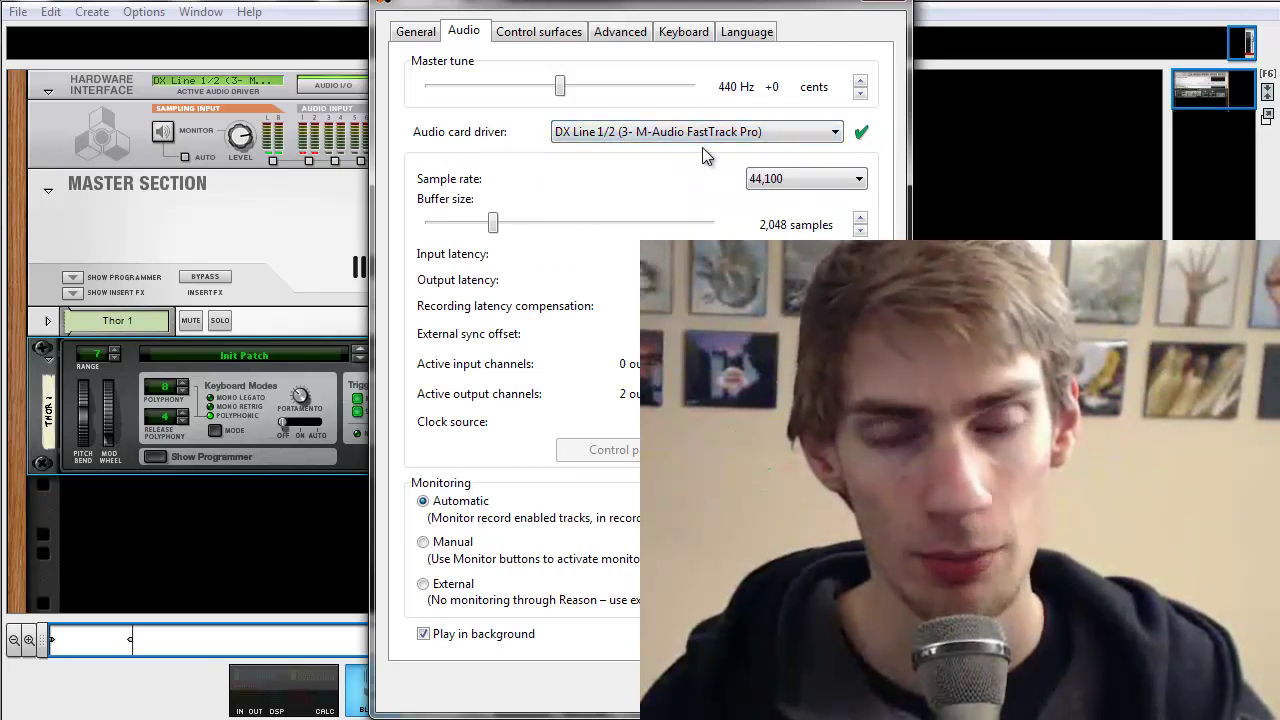
click(573, 135)
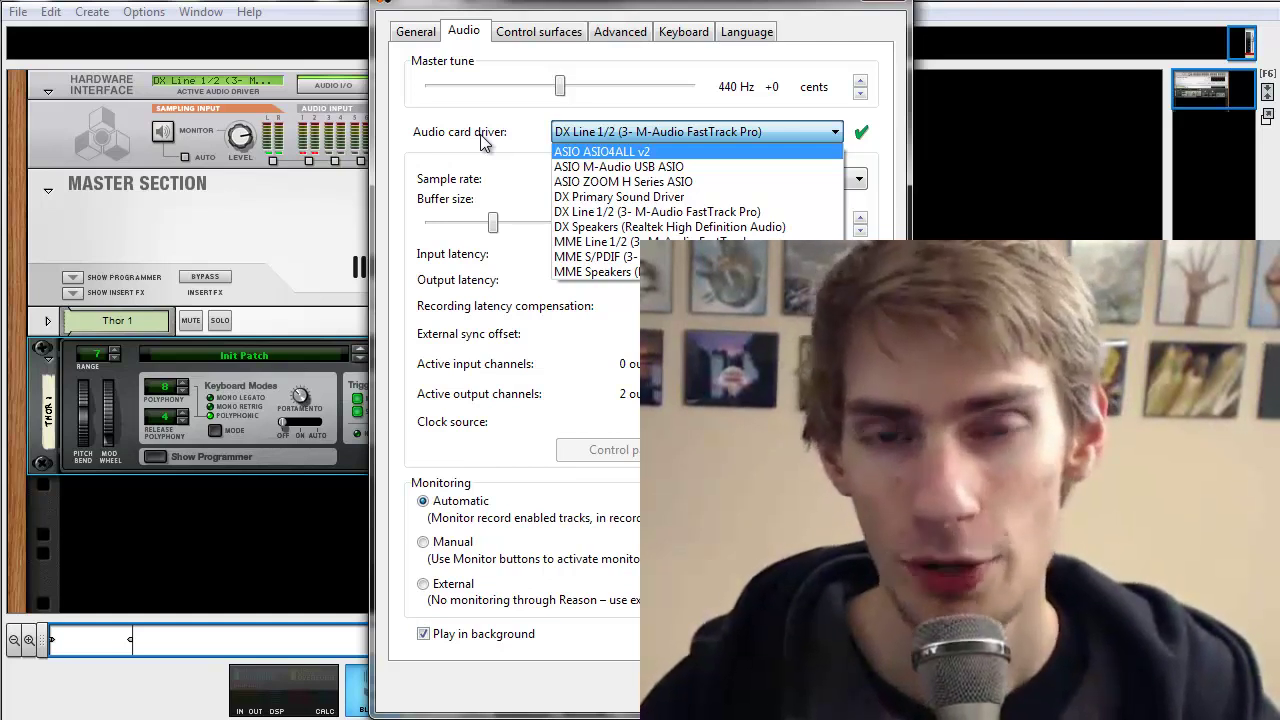
click(481, 141)
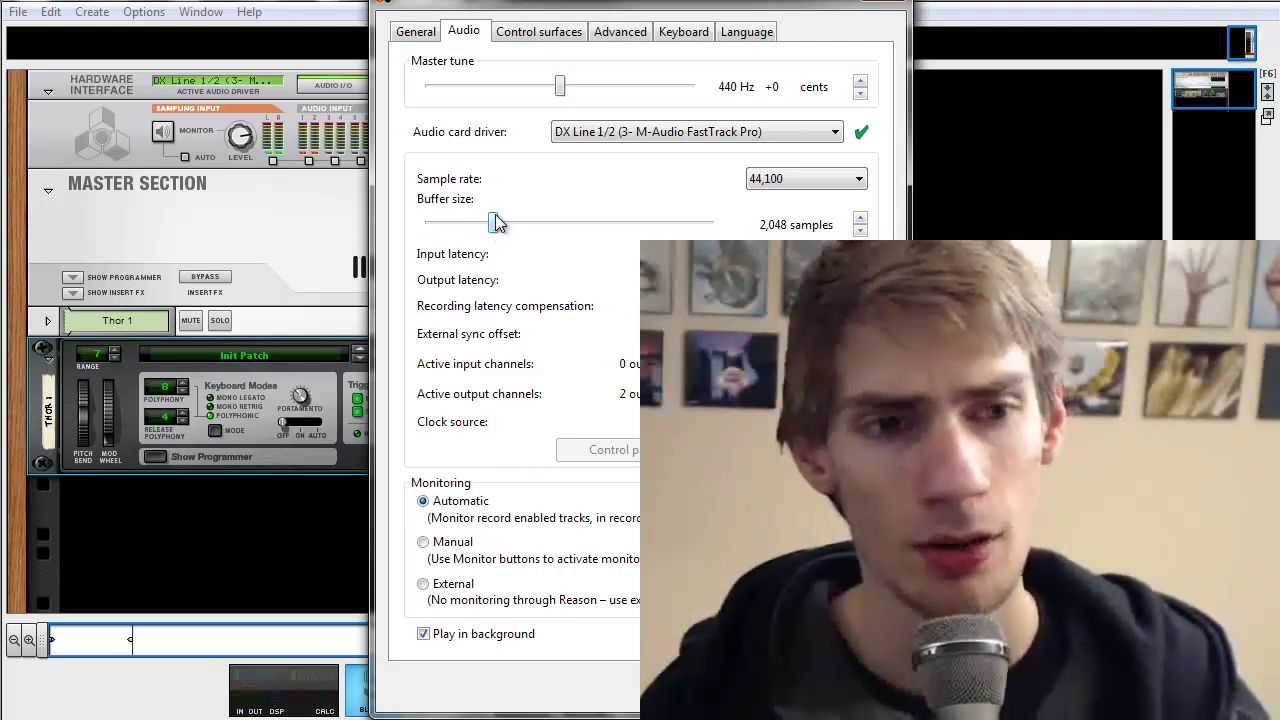
Drag the buffer size slider to 2,432 samples, then show the Control surfaces page
drag(495, 215, 476, 218)
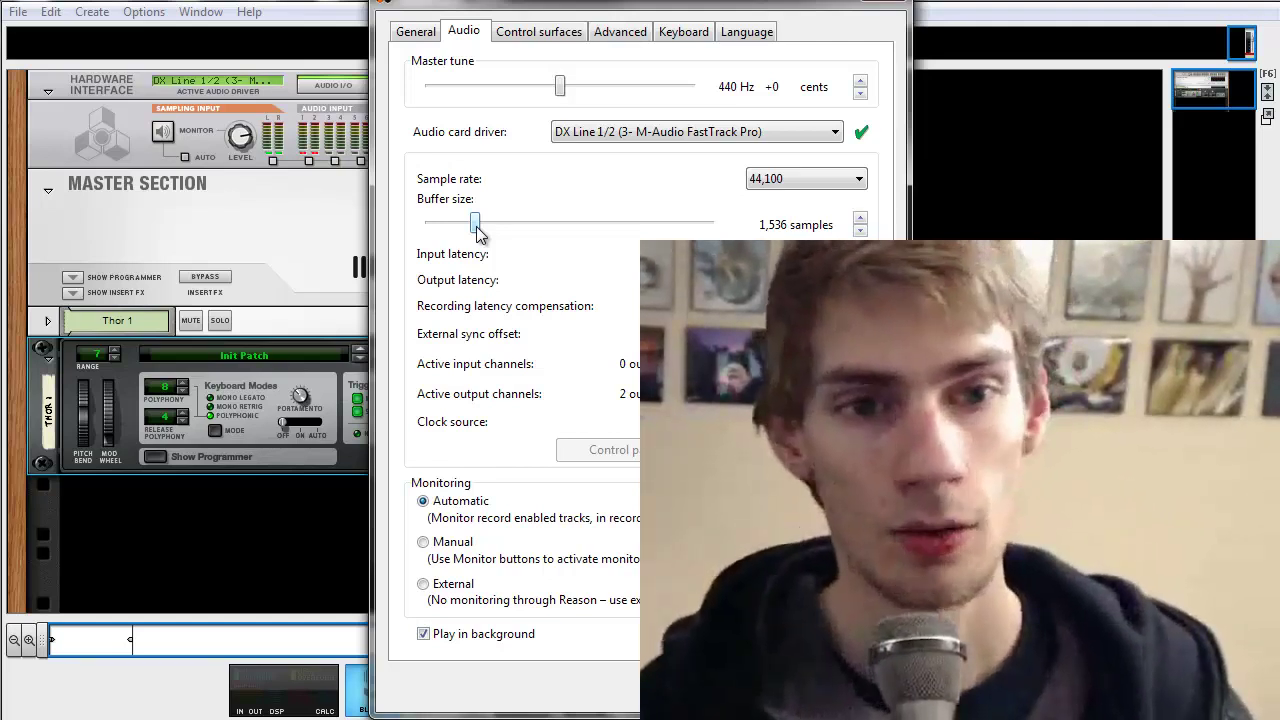
drag(476, 228, 491, 229)
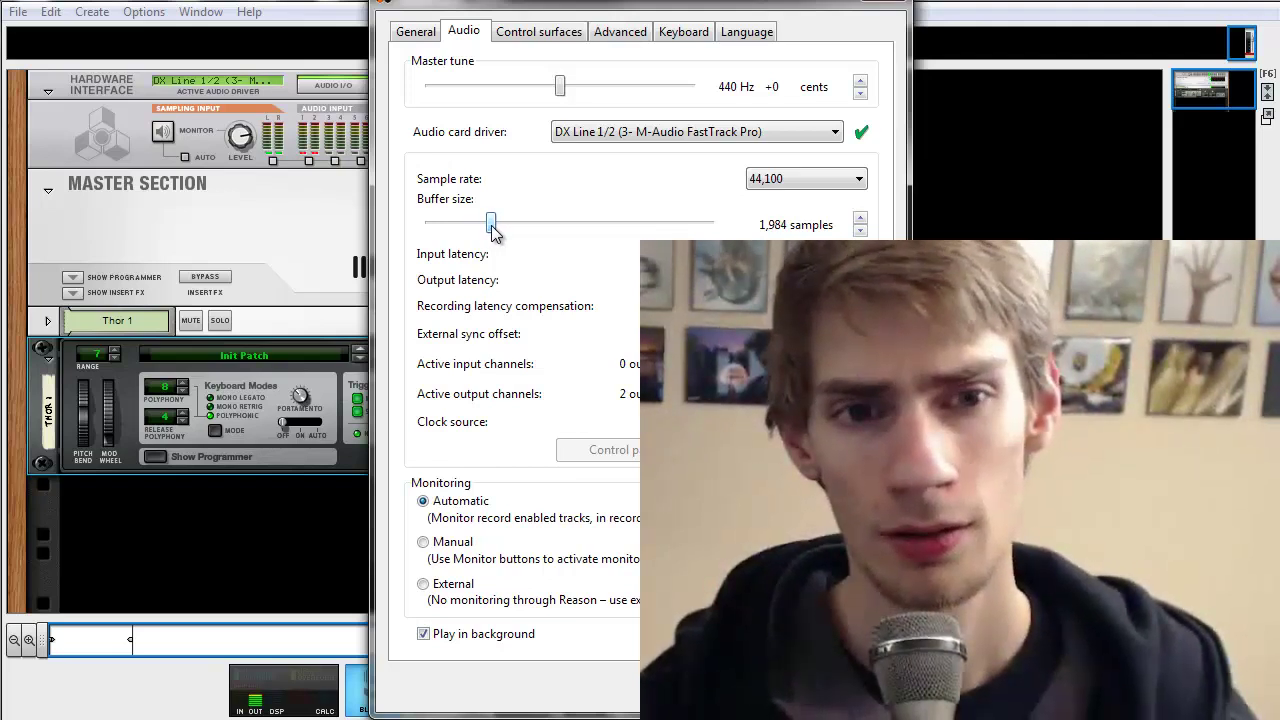
drag(493, 229, 660, 231)
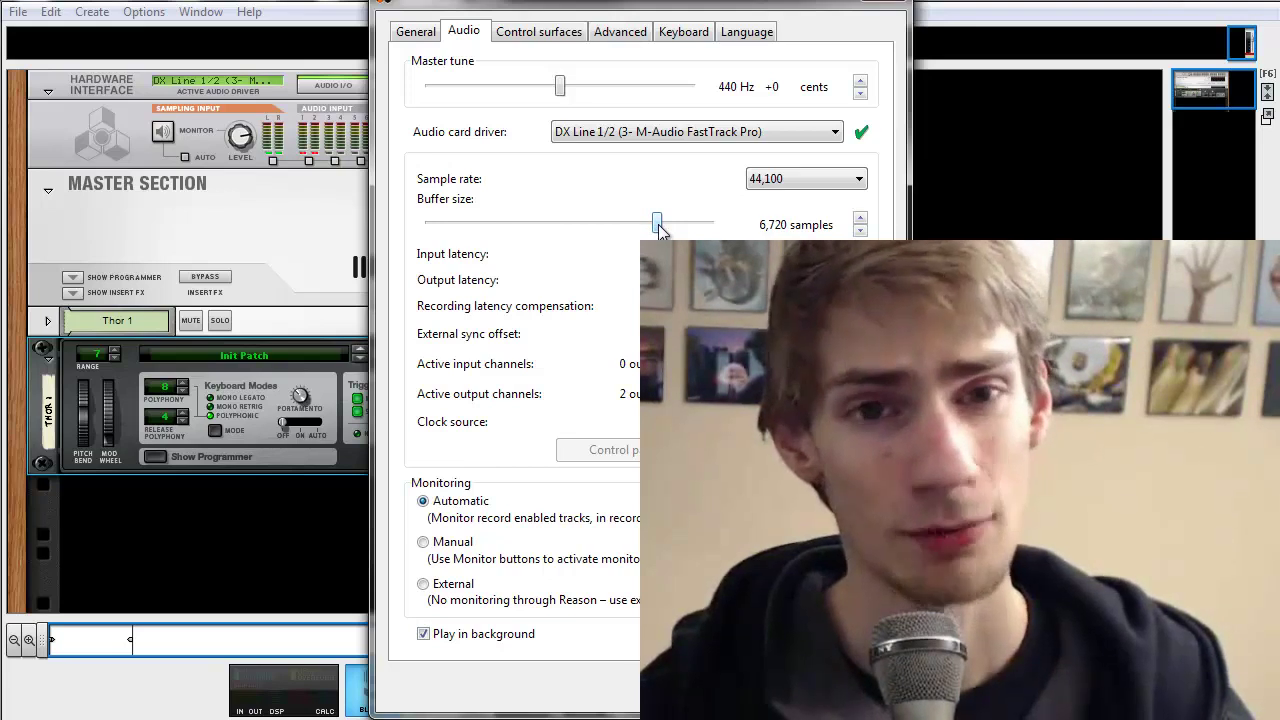
drag(658, 228, 508, 230)
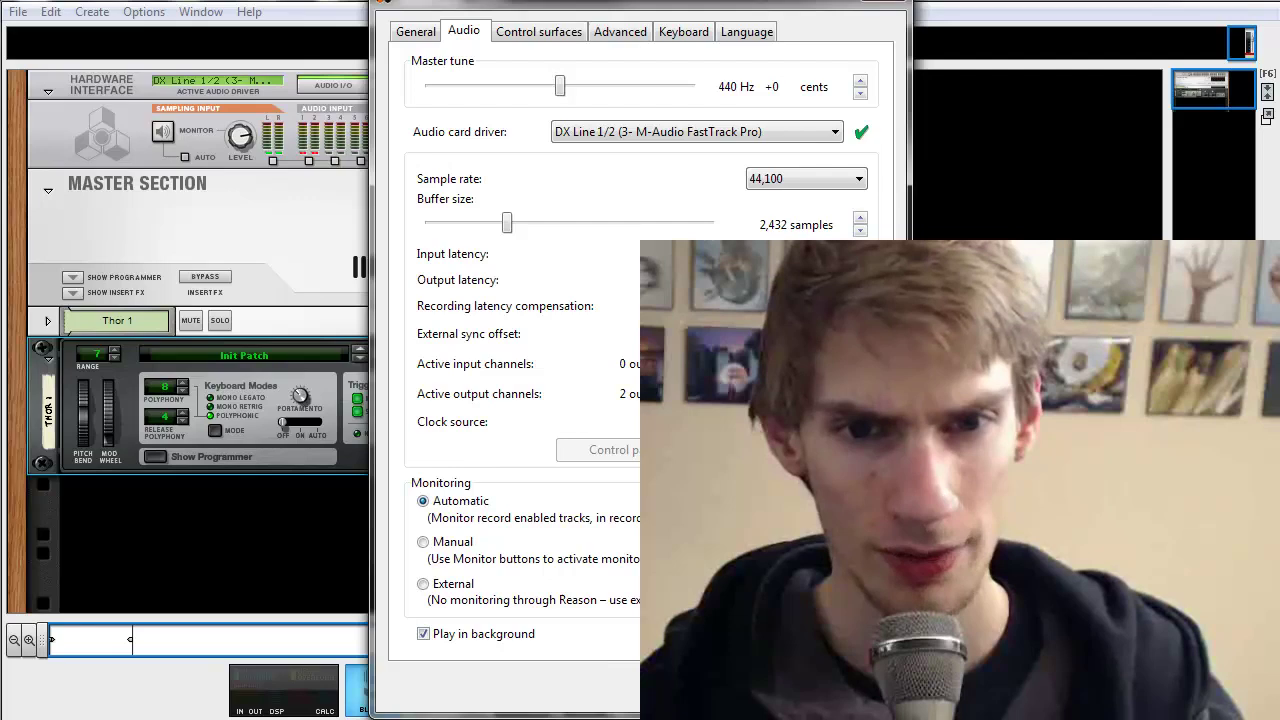
click(502, 34)
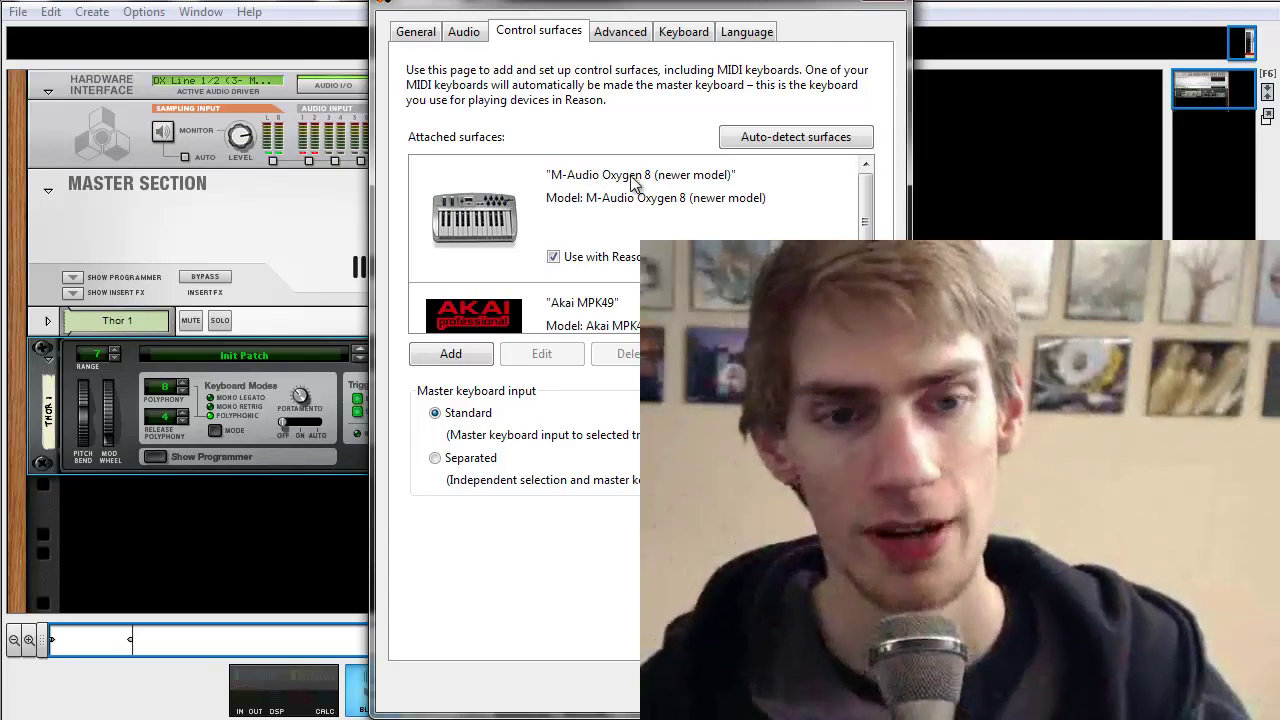
drag(866, 200, 866, 243)
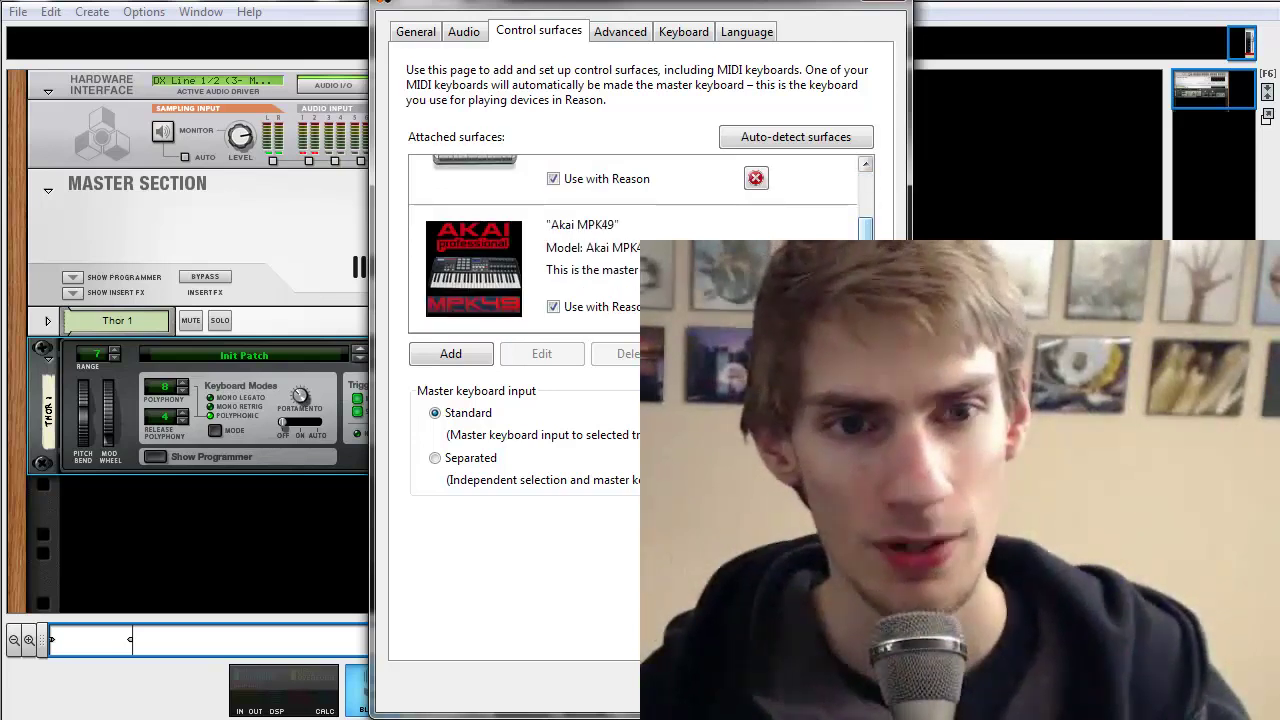
click(865, 163)
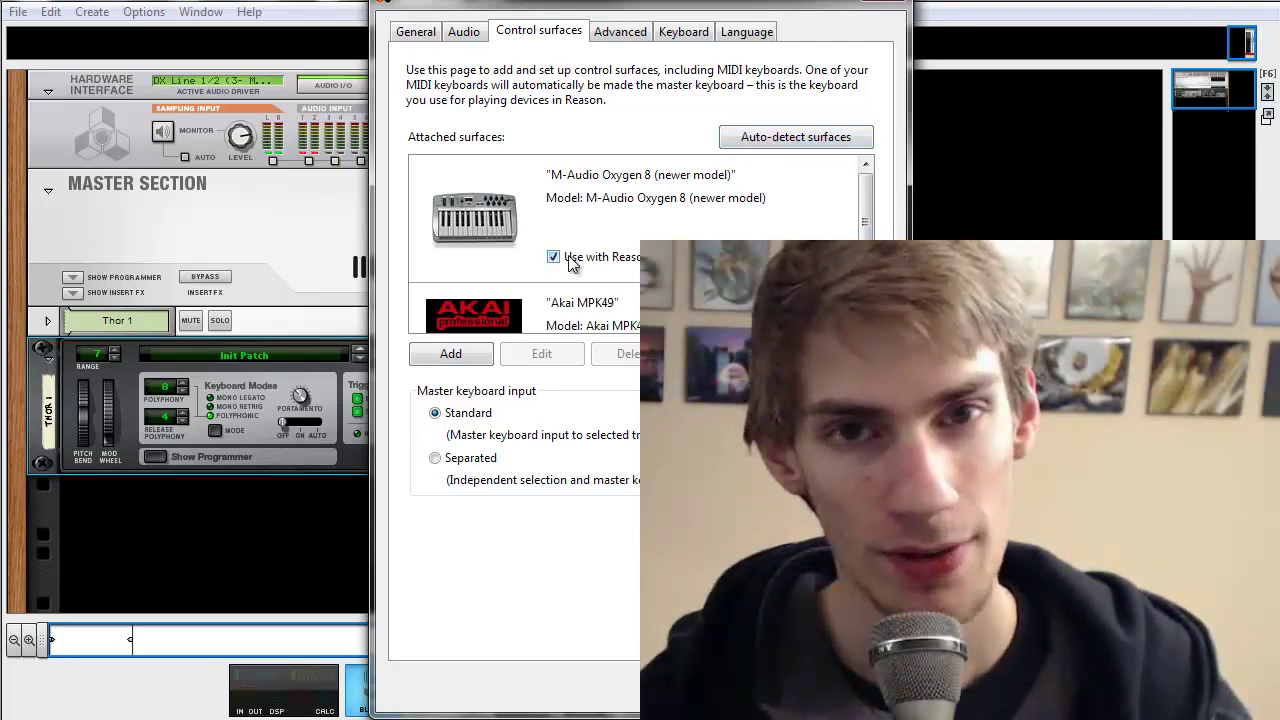
click(456, 358)
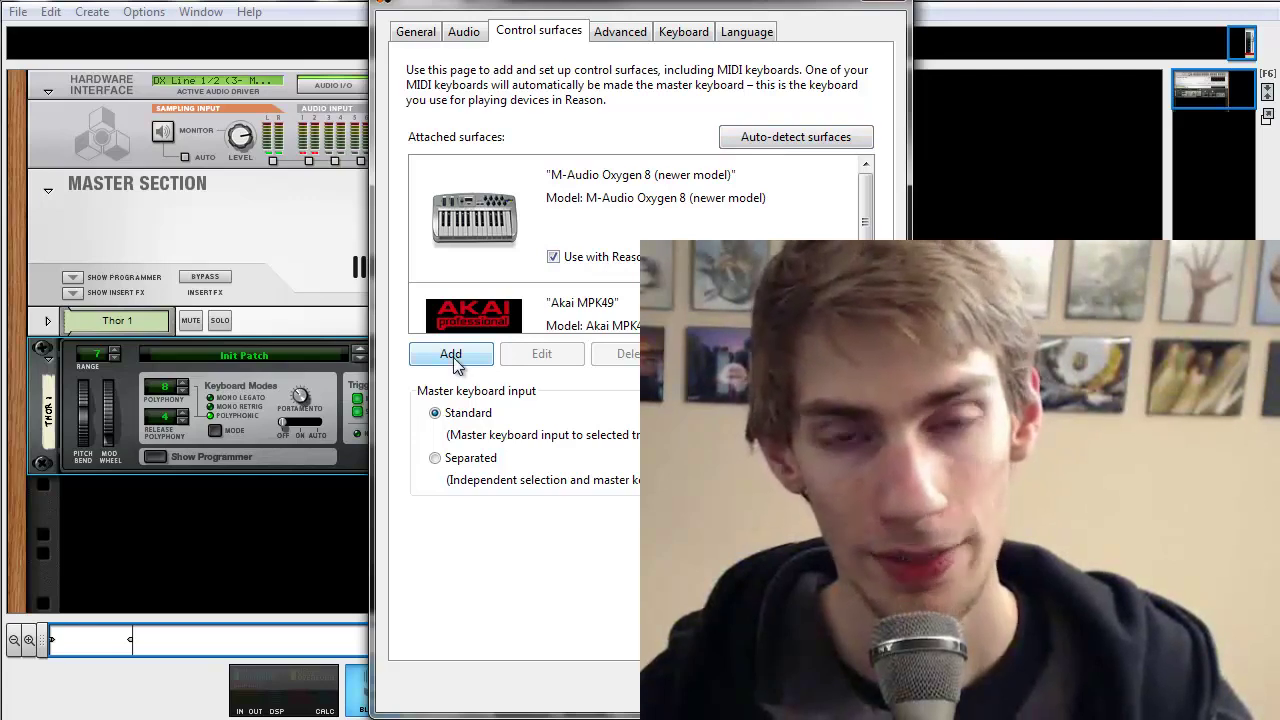
click(566, 186)
click(575, 217)
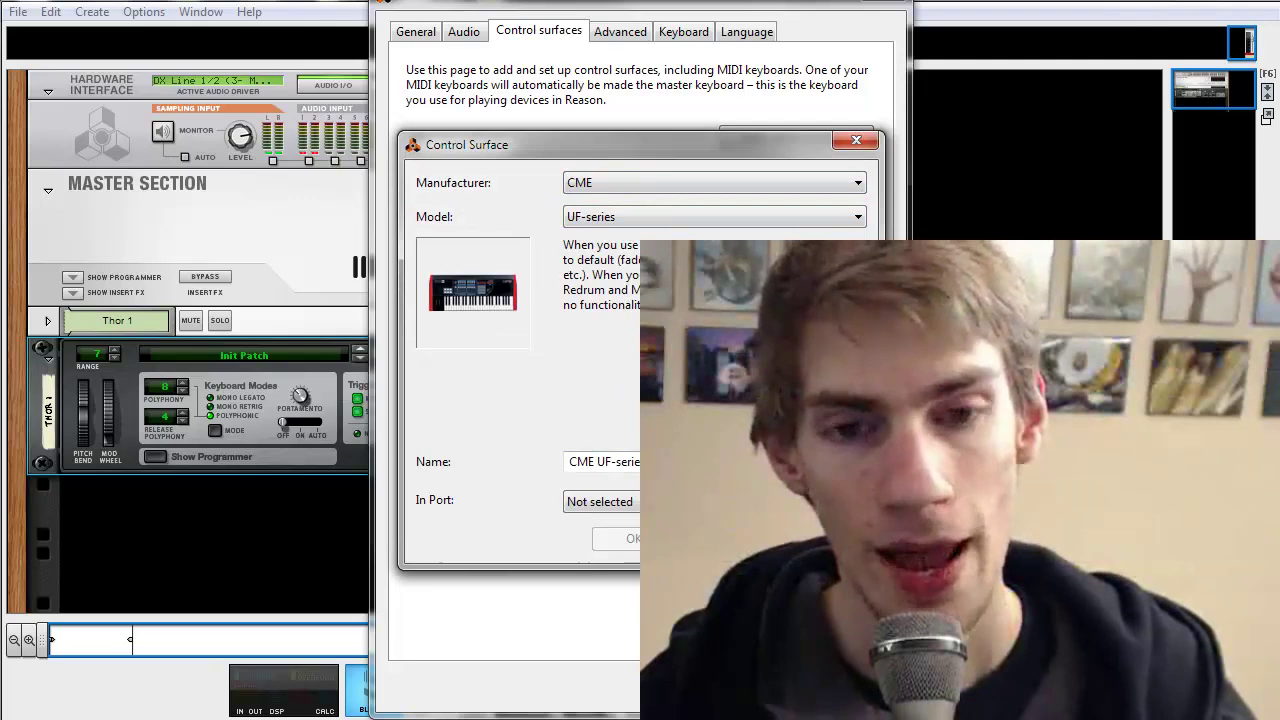
click(858, 502)
click(560, 462)
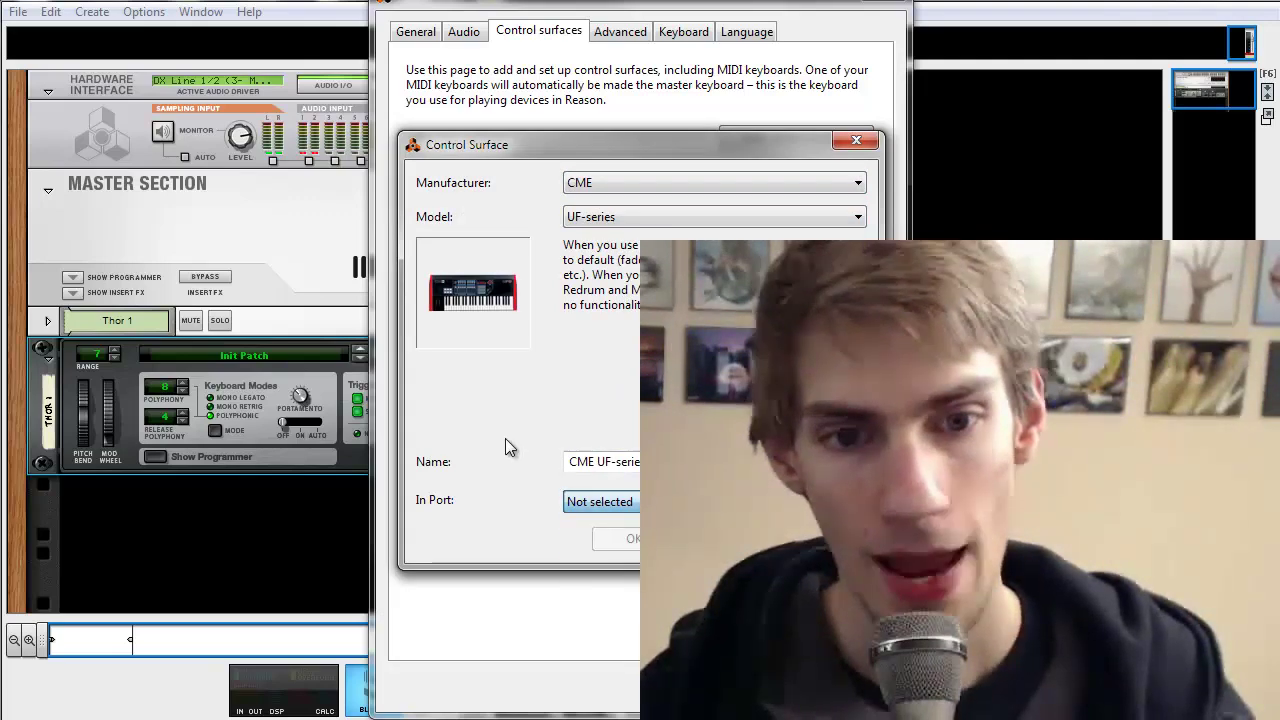
key(Escape)
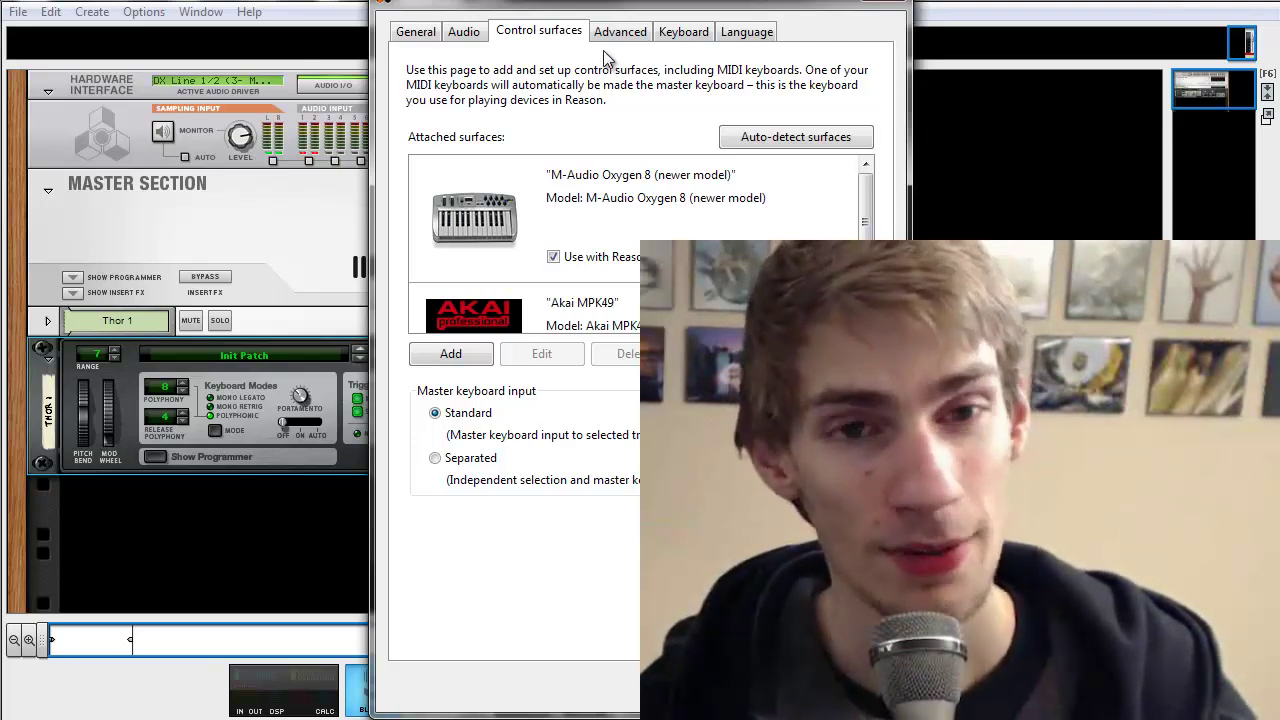
Cycle through the Advanced, Keyboard, Control surfaces, Audio and General pages, then close Preferences
click(615, 32)
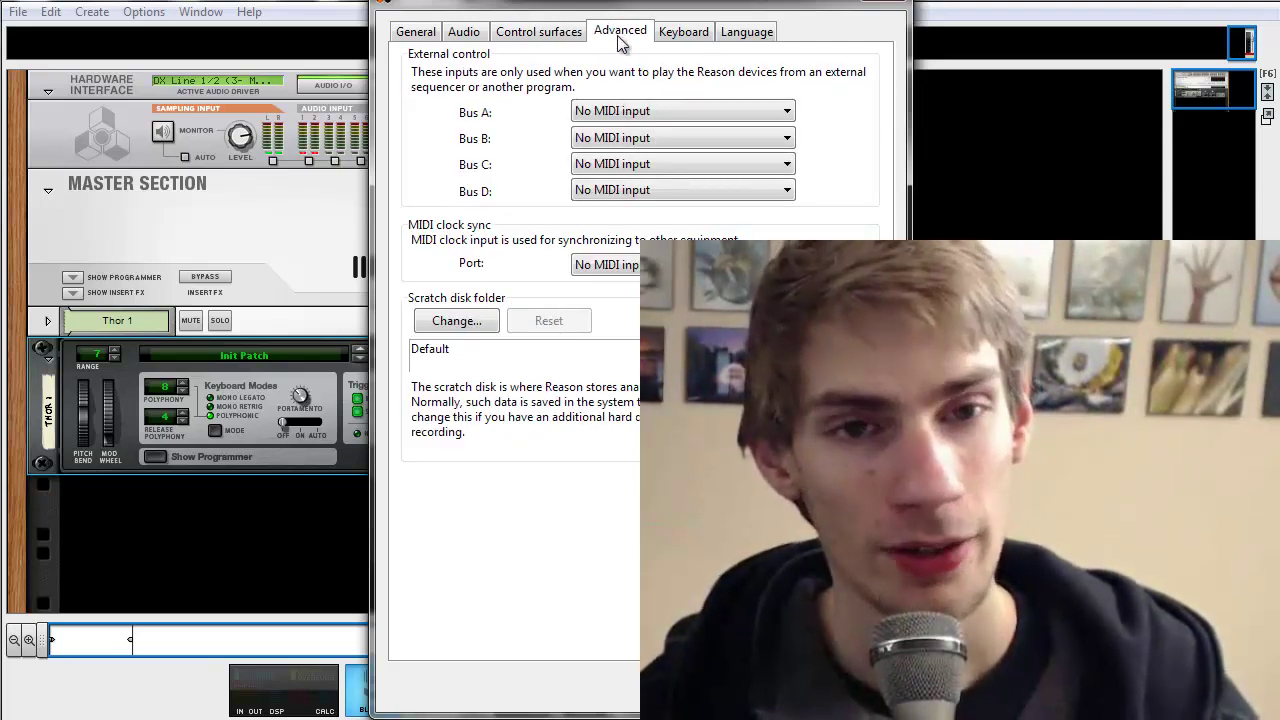
click(706, 32)
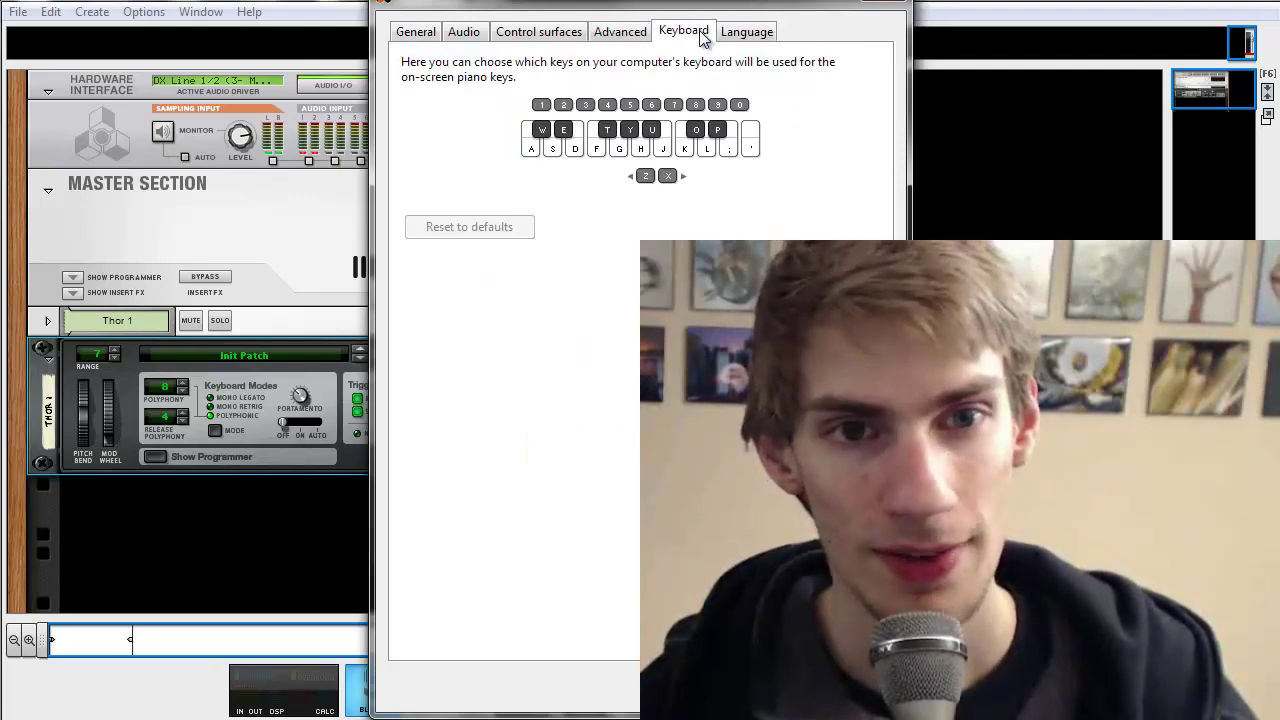
click(615, 32)
click(570, 34)
click(465, 32)
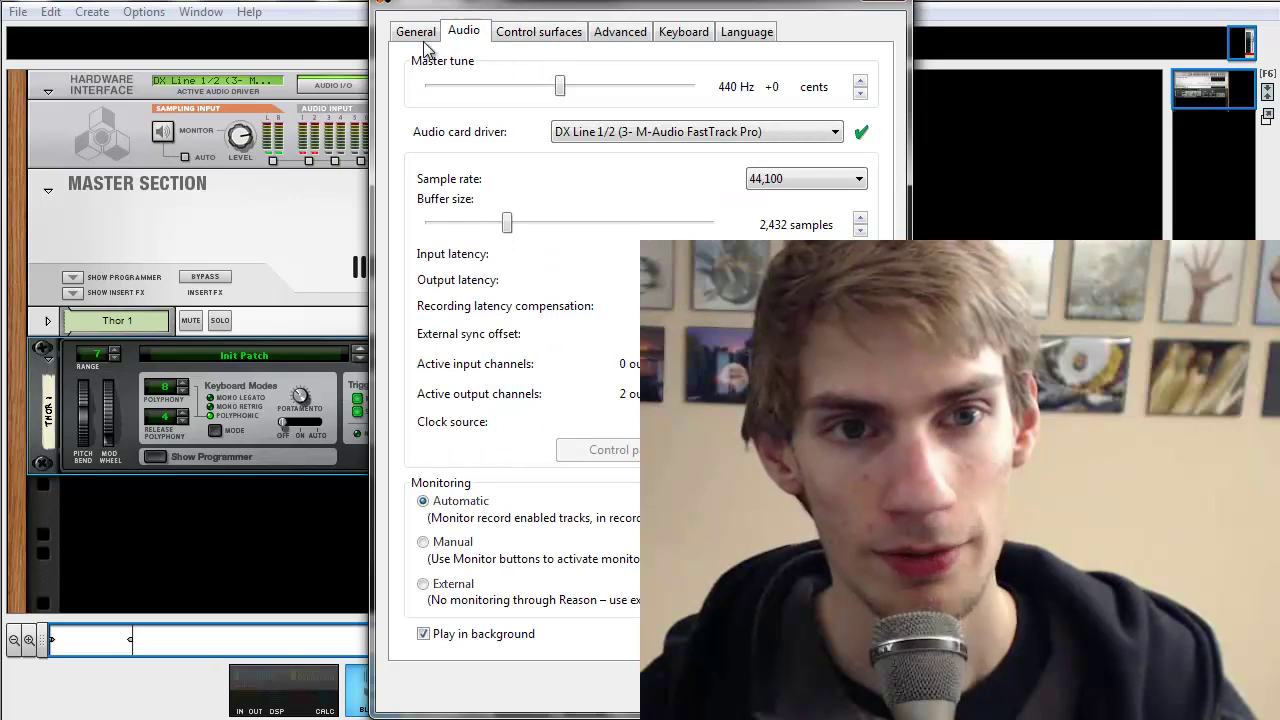
click(420, 34)
click(528, 34)
click(478, 34)
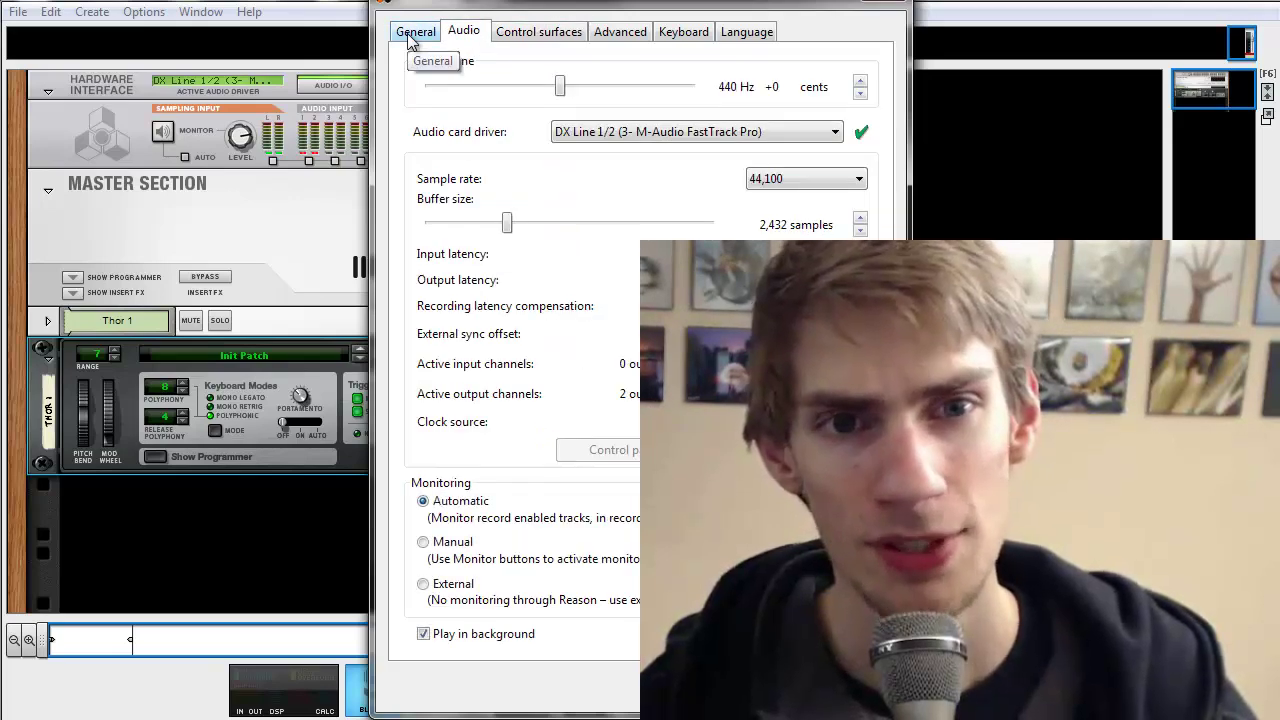
click(408, 34)
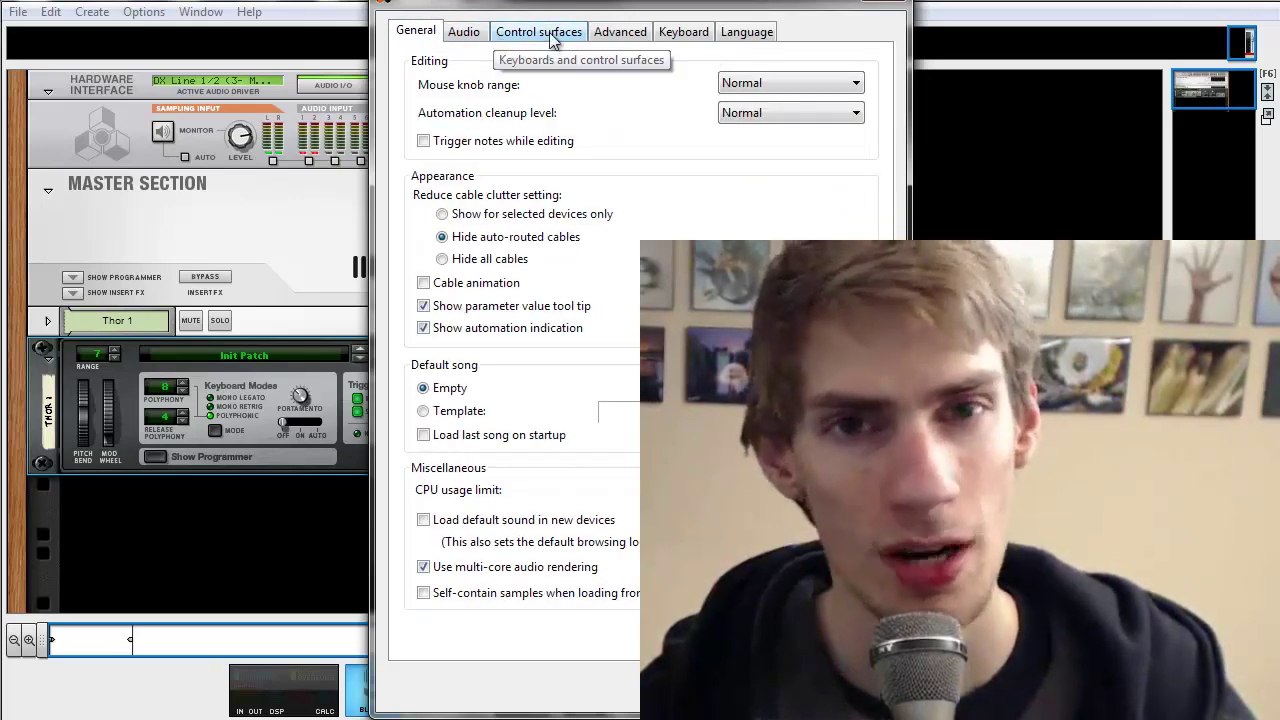
click(877, 4)
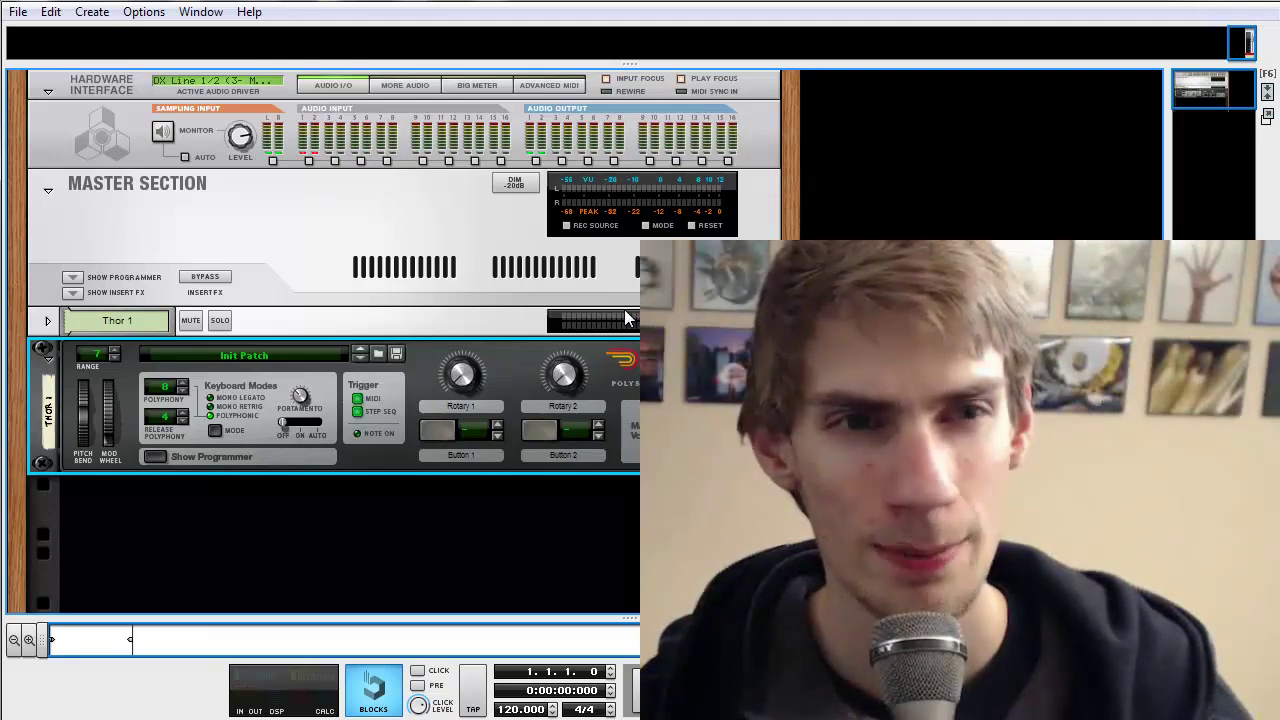
Create a new empty song from the File menu, then close its window
click(18, 12)
click(45, 34)
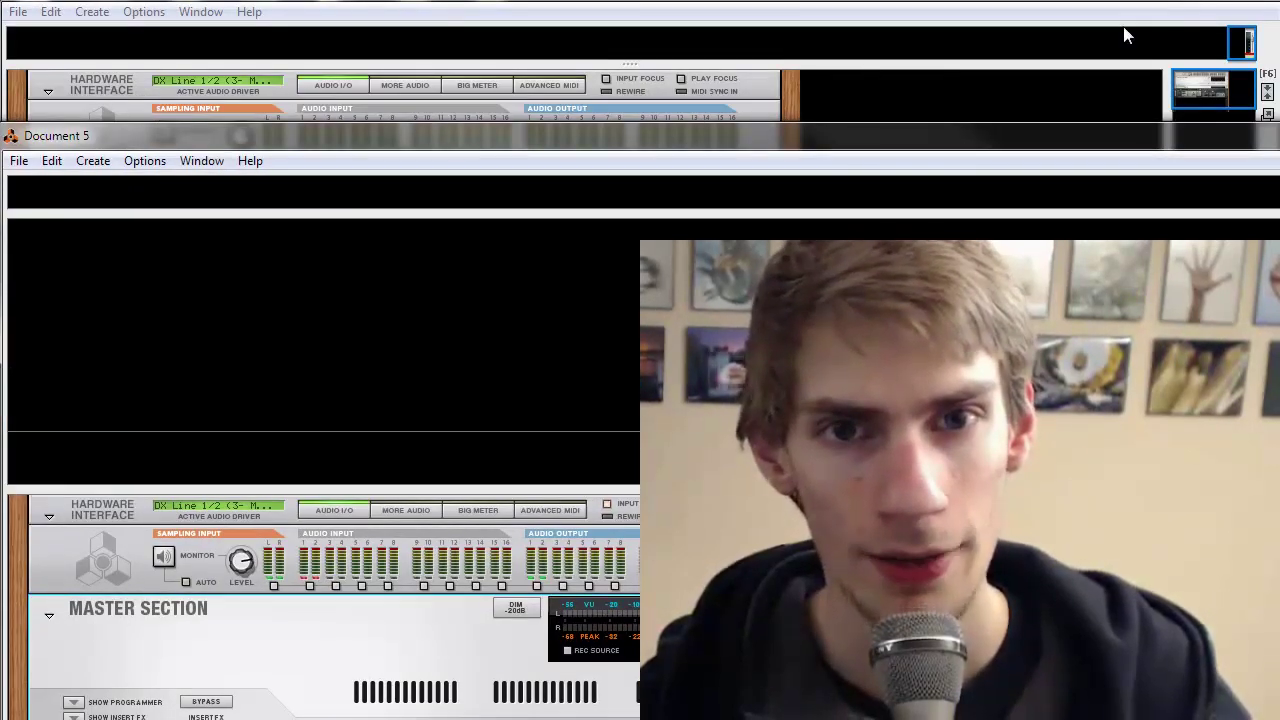
click(1123, 26)
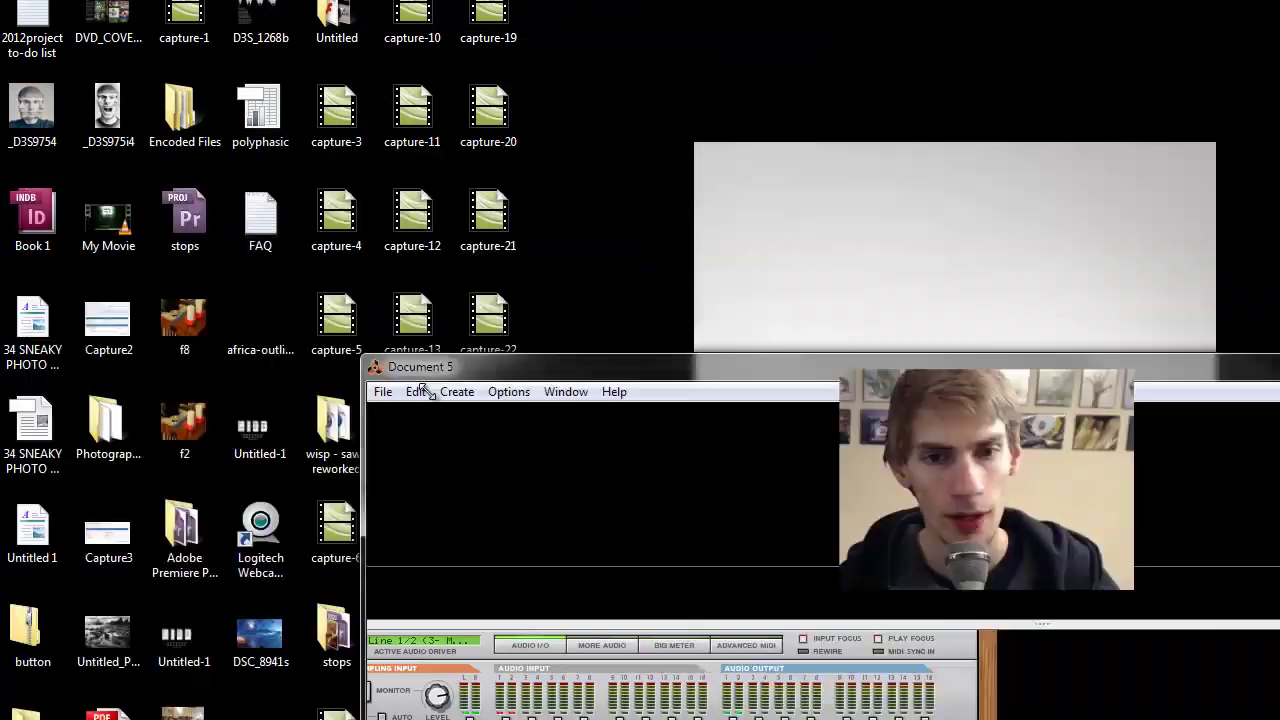
Move and enlarge the Document 5 window, then maximize it to fill the screen
drag(791, 437, 95, 9)
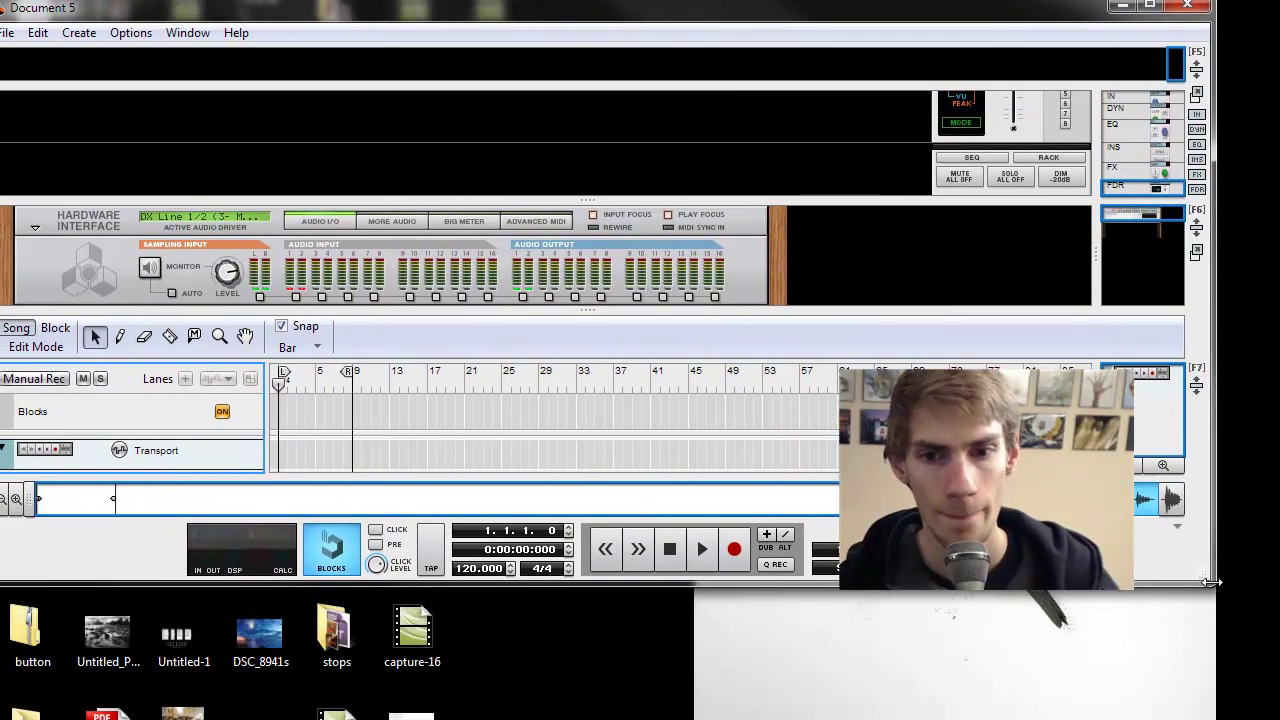
drag(1210, 582, 1260, 712)
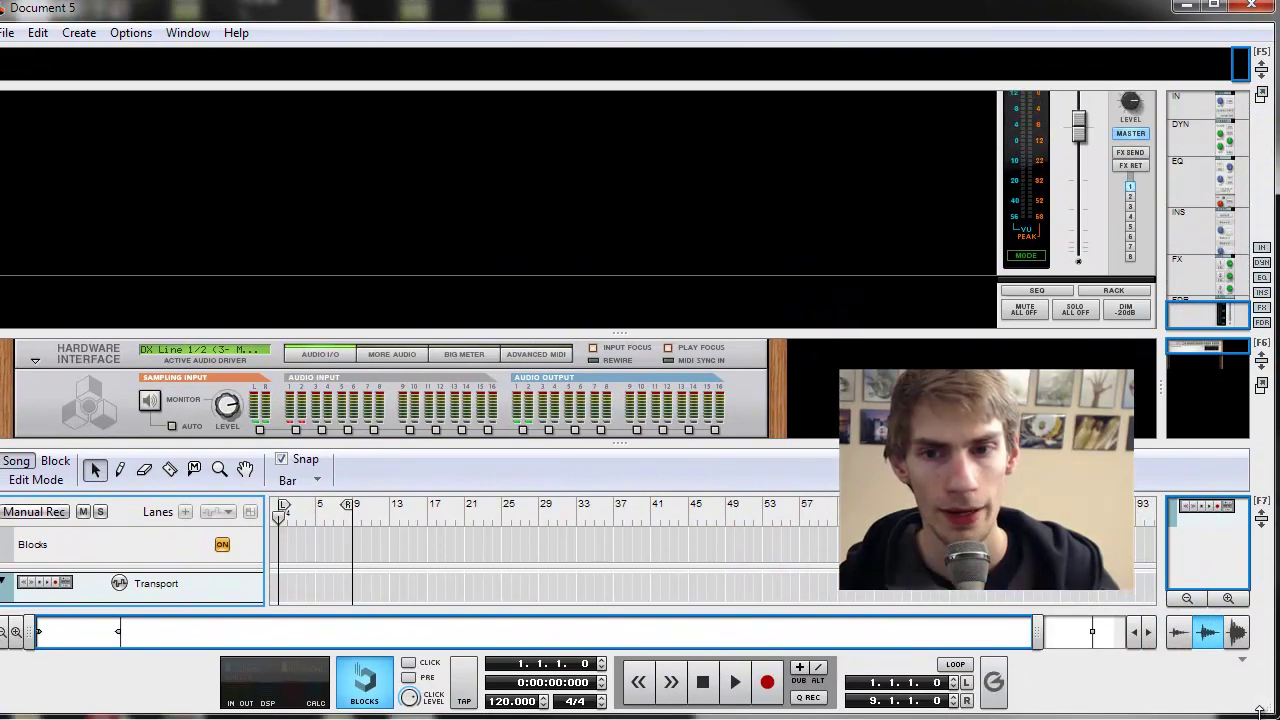
double_click(716, 7)
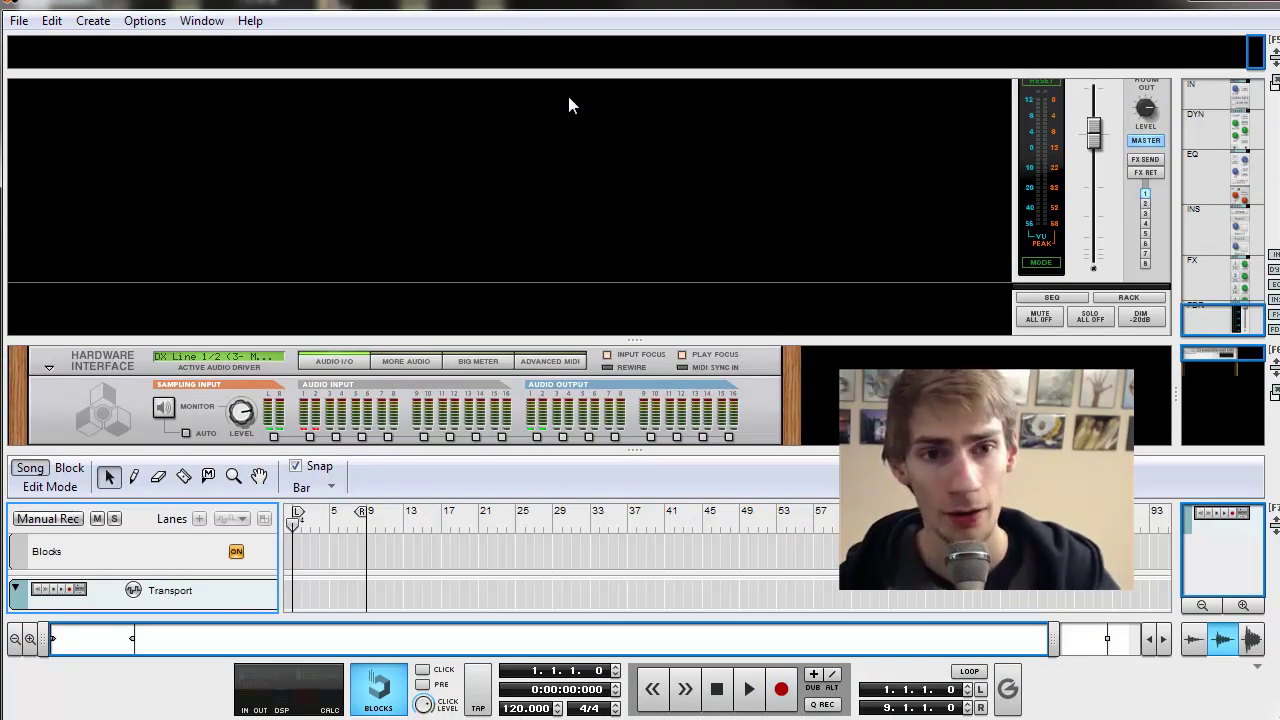
Drag the rack/sequencer divider up and down, finally down so the rack fills the window
drag(594, 451, 594, 655)
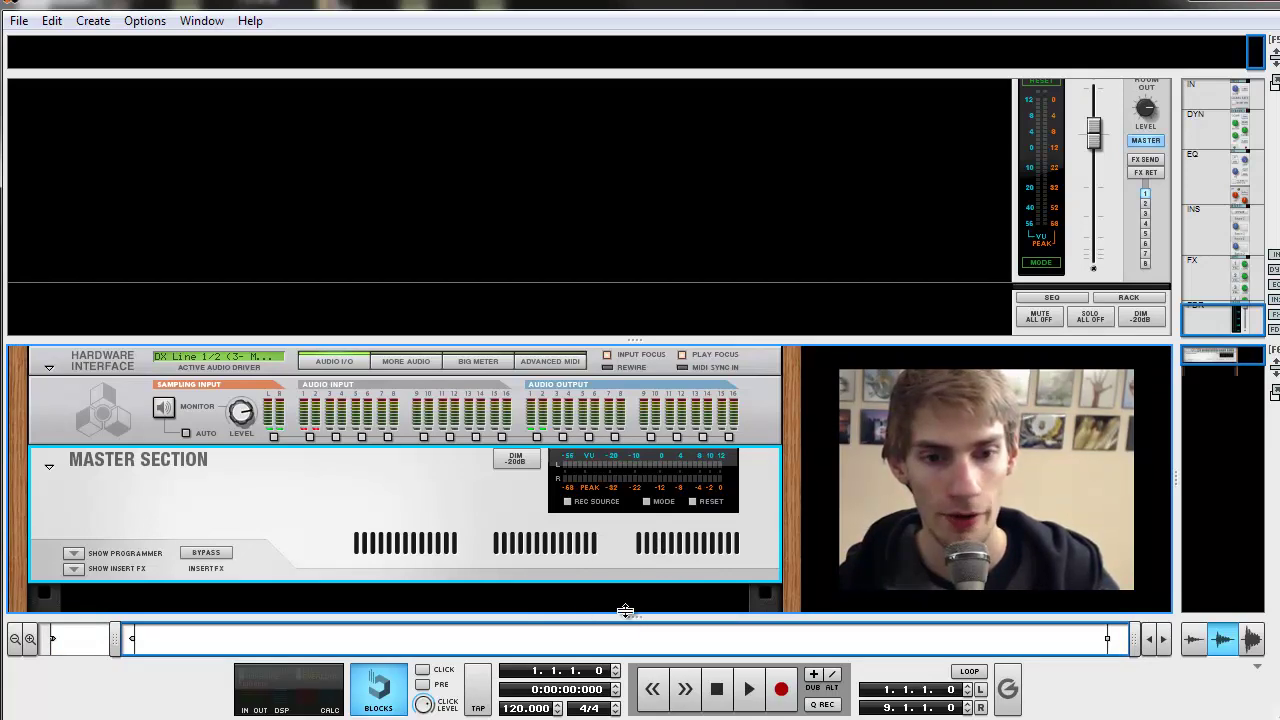
drag(625, 611, 666, 89)
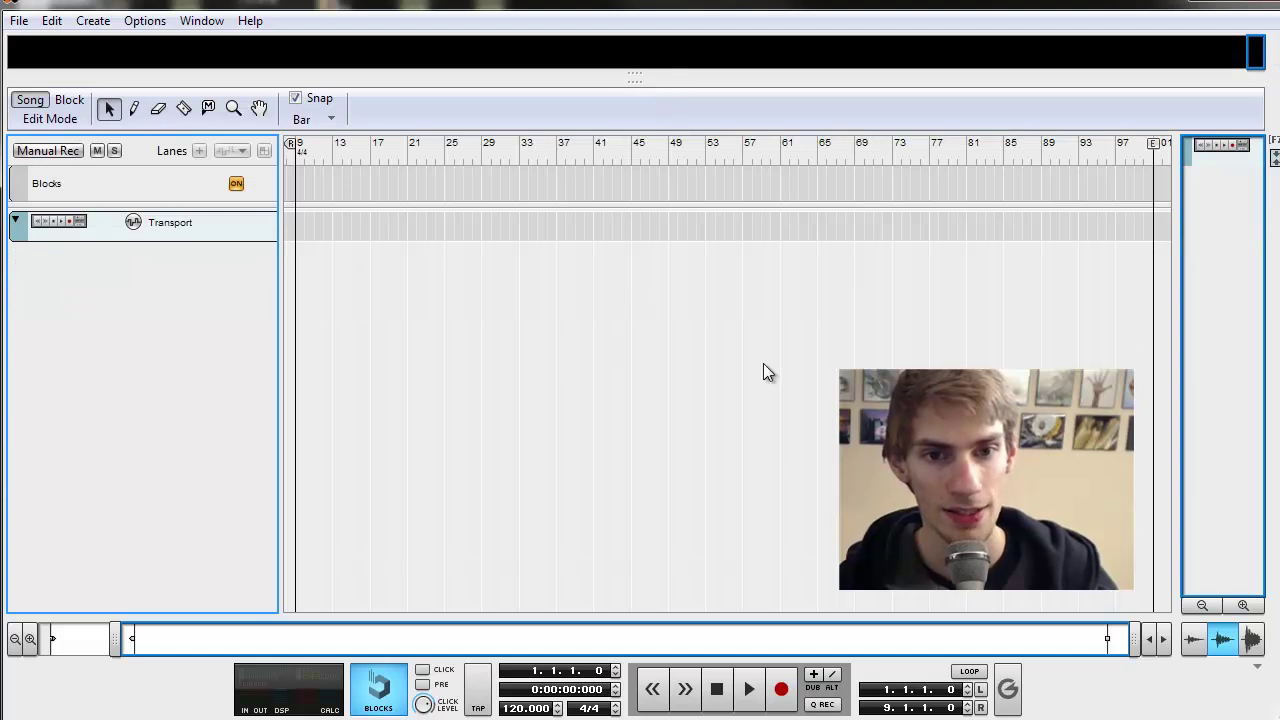
drag(646, 80, 676, 297)
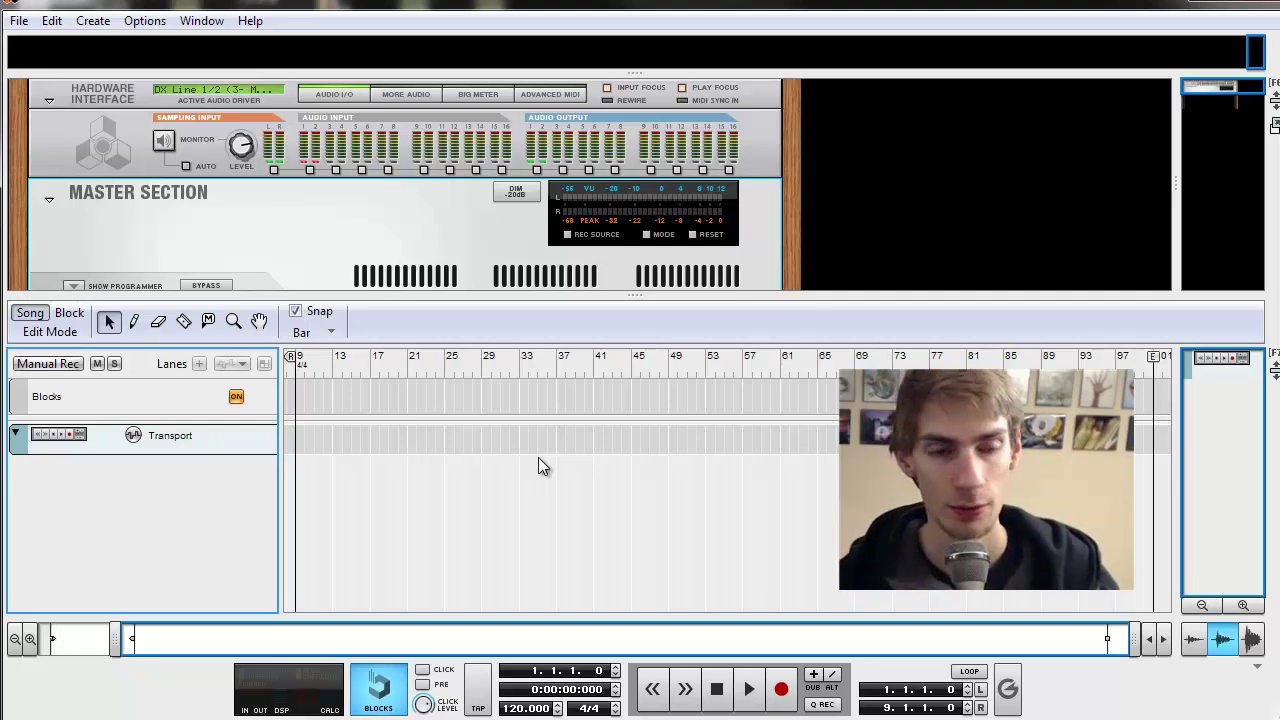
drag(600, 293, 546, 663)
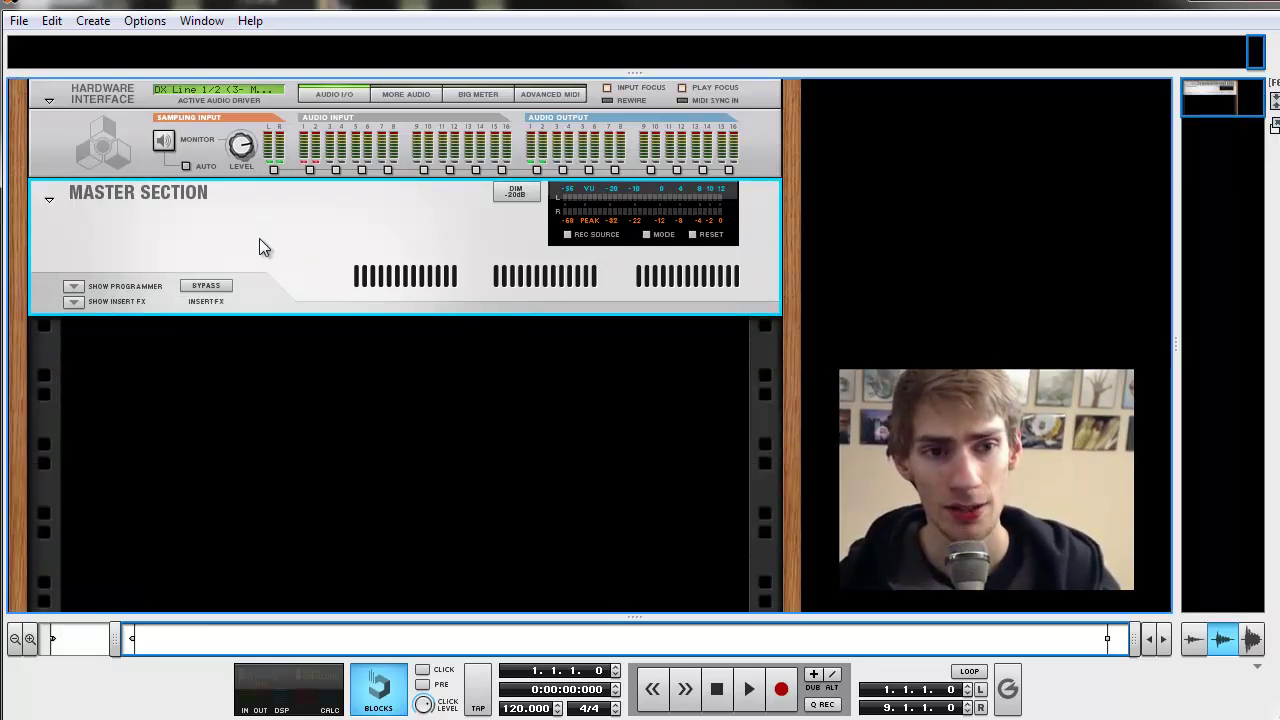
Add a Thor Polysonic Synthesizer to the rack from Create > Instruments
click(104, 25)
mouse_move(170, 119)
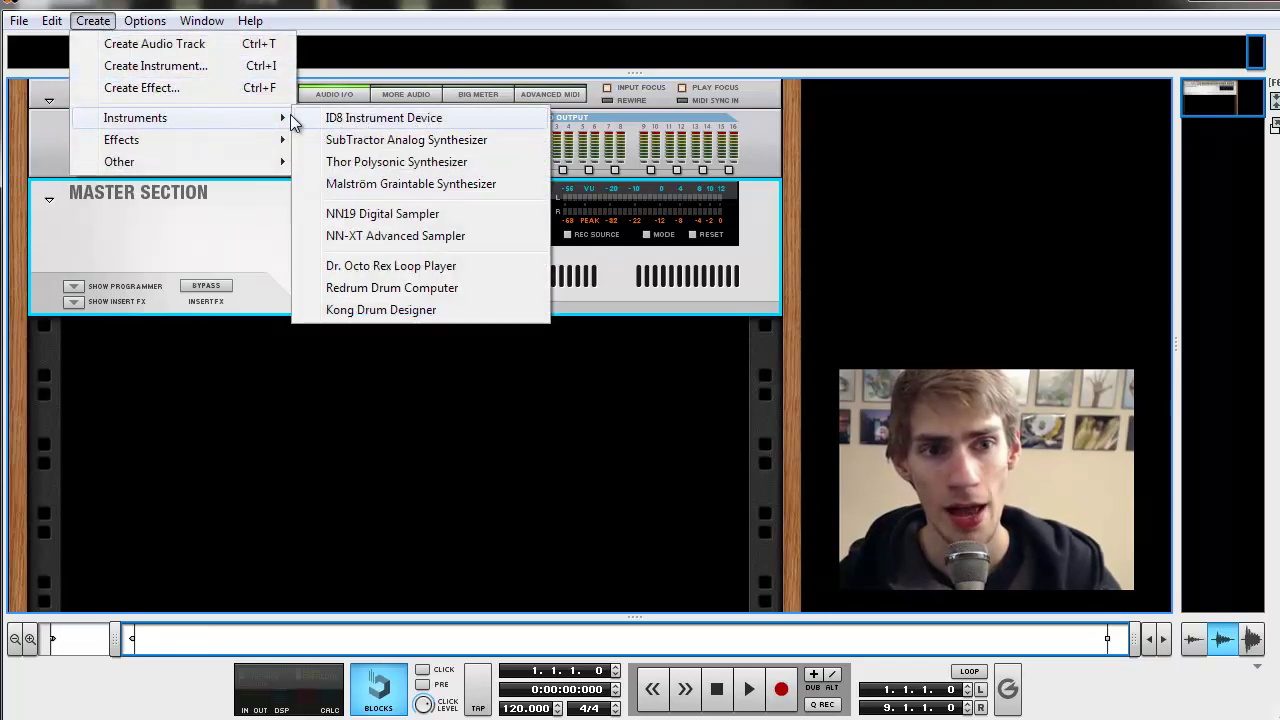
click(395, 162)
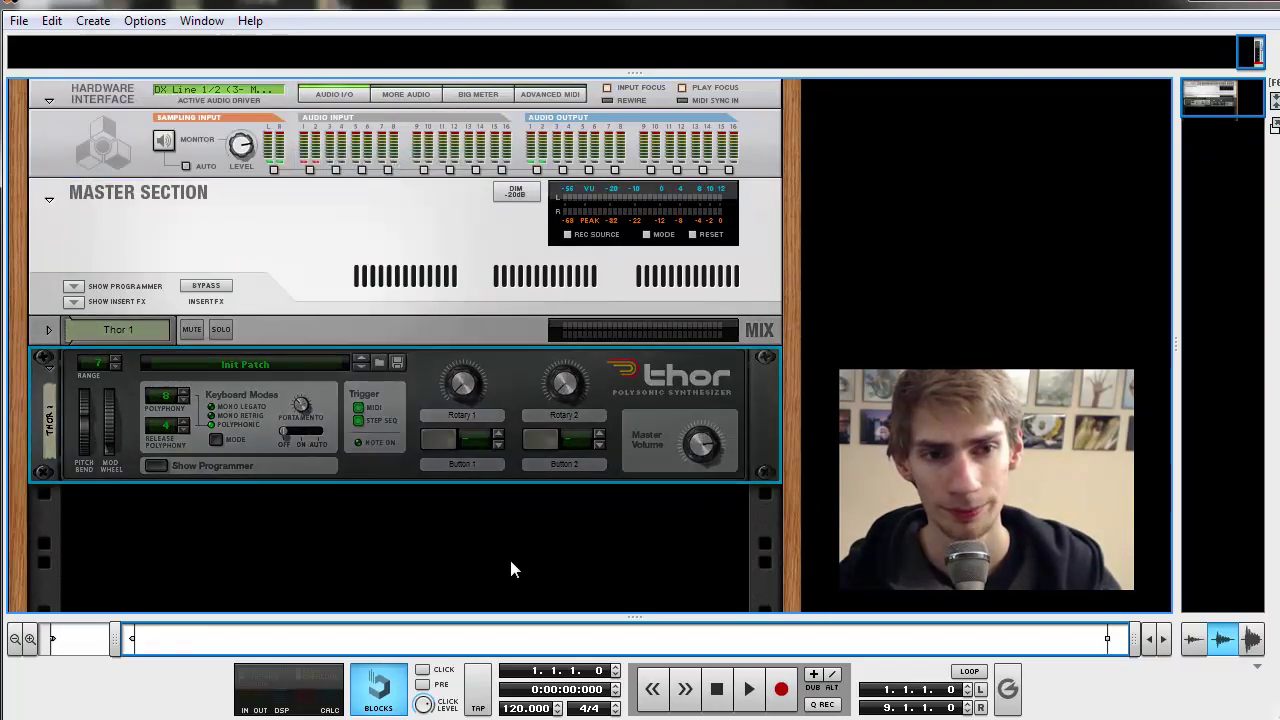
Expand Thor's programmer, lower Filter 1 frequency slightly, and drag the divider to reveal the mixer
click(159, 469)
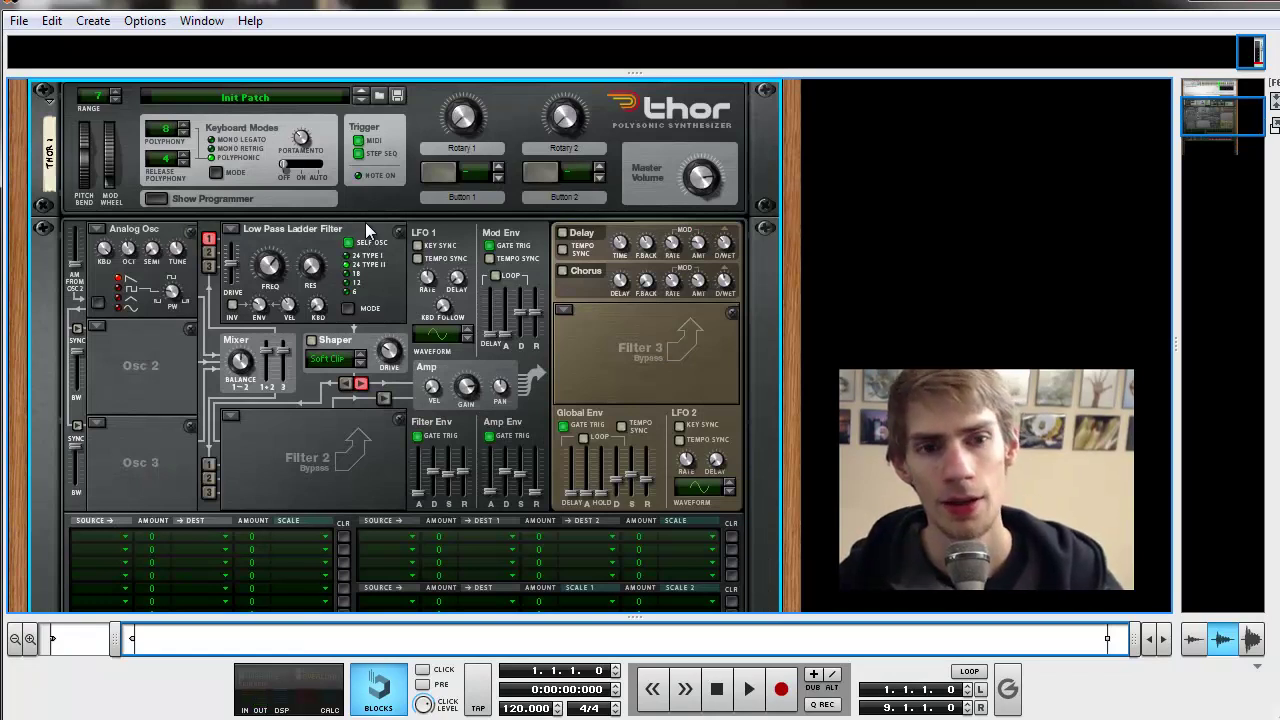
mouse_move(266, 274)
mouse_down()
mouse_move(270, 300)
mouse_move(271, 262)
mouse_move(271, 293)
mouse_move(275, 278)
mouse_up()
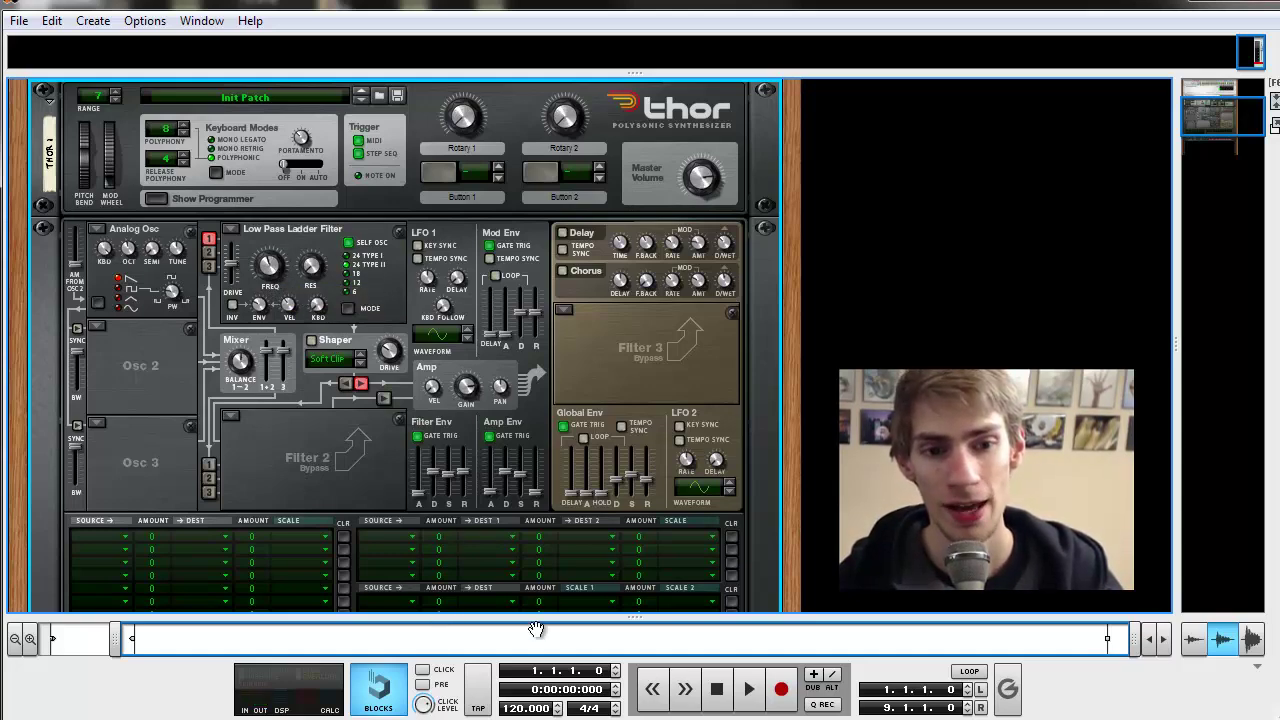
key(F7)
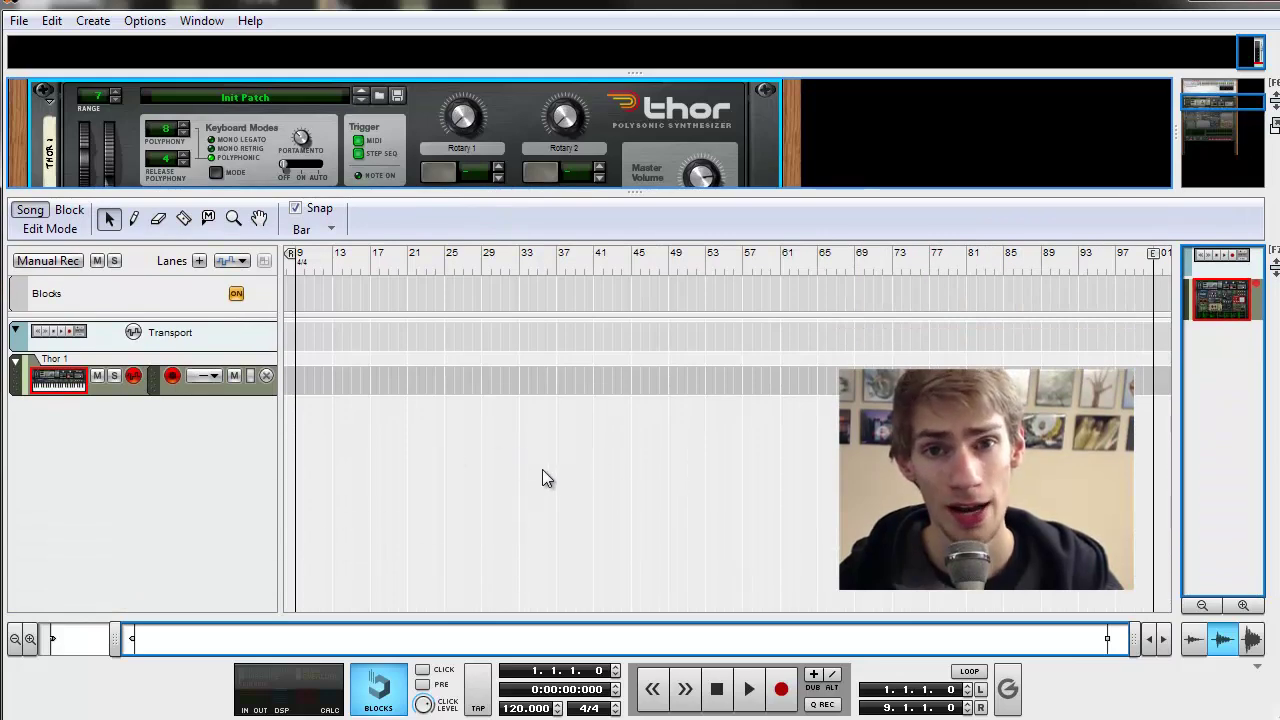
key(F7)
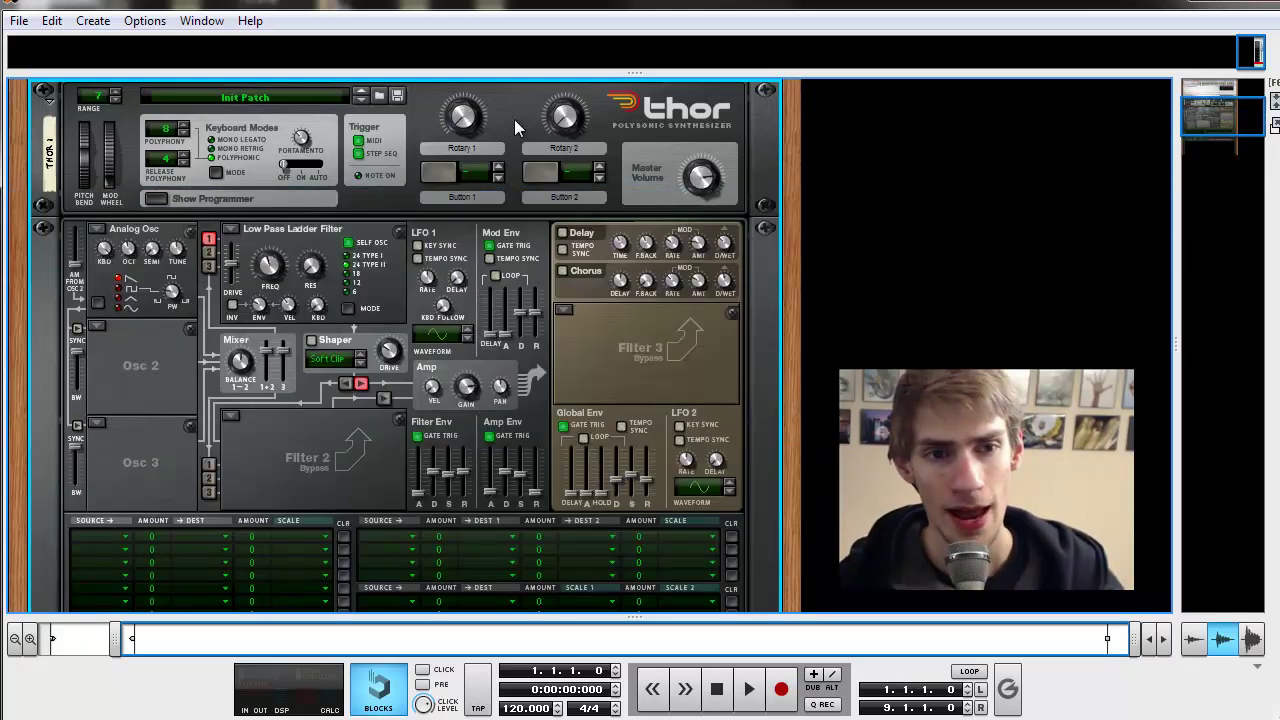
drag(550, 69, 628, 577)
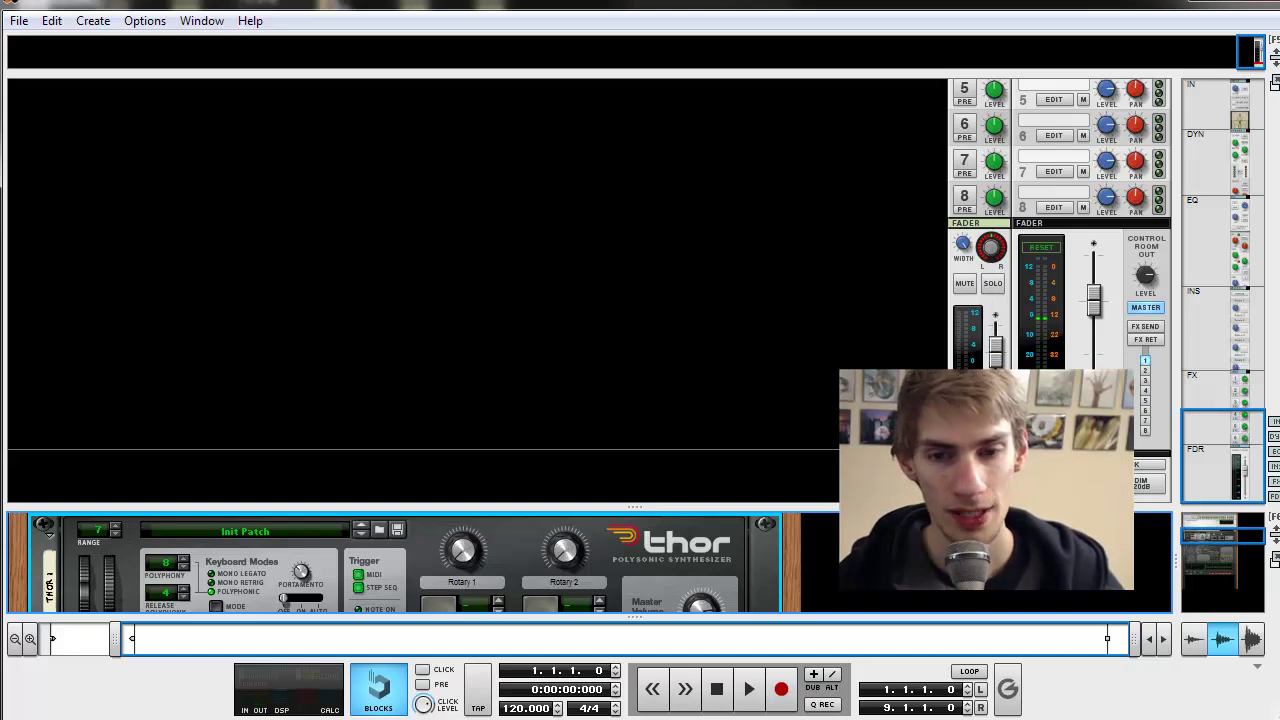
Scroll through the mixer's IN, DYN, EQ, INS and FDR sections, then hide it with F5
click(975, 330)
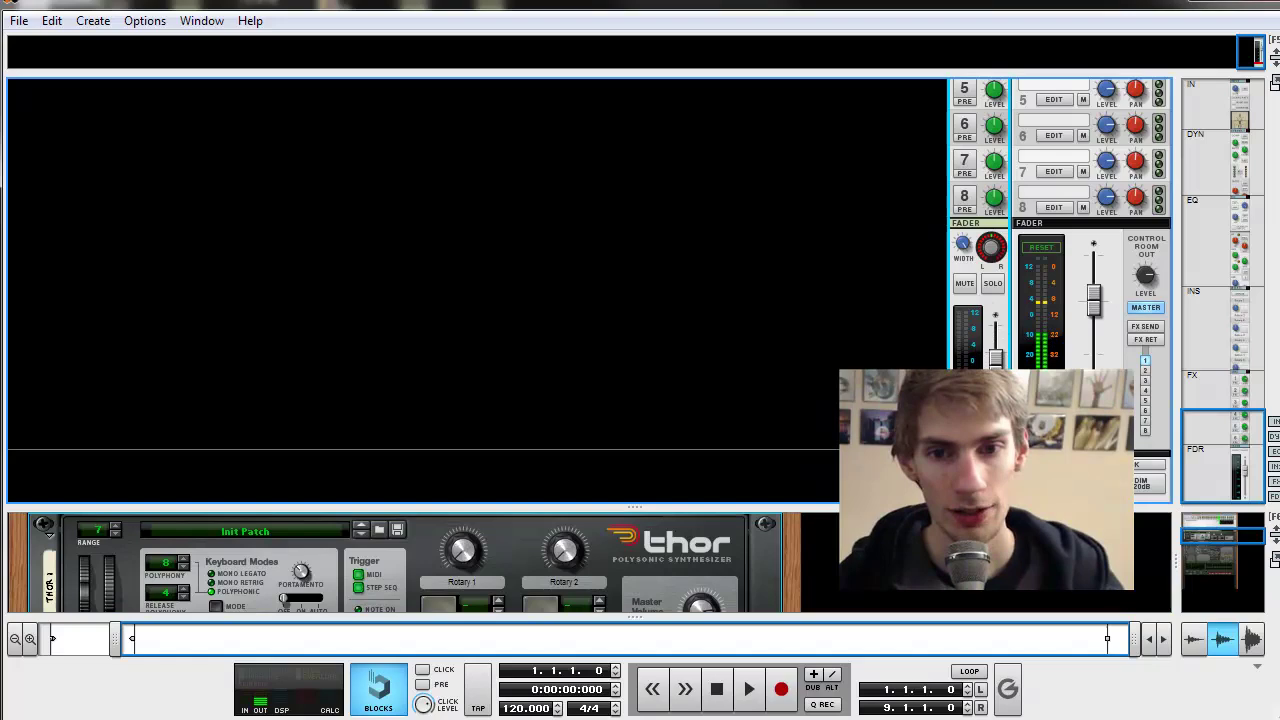
scroll(996, 280, up, 10)
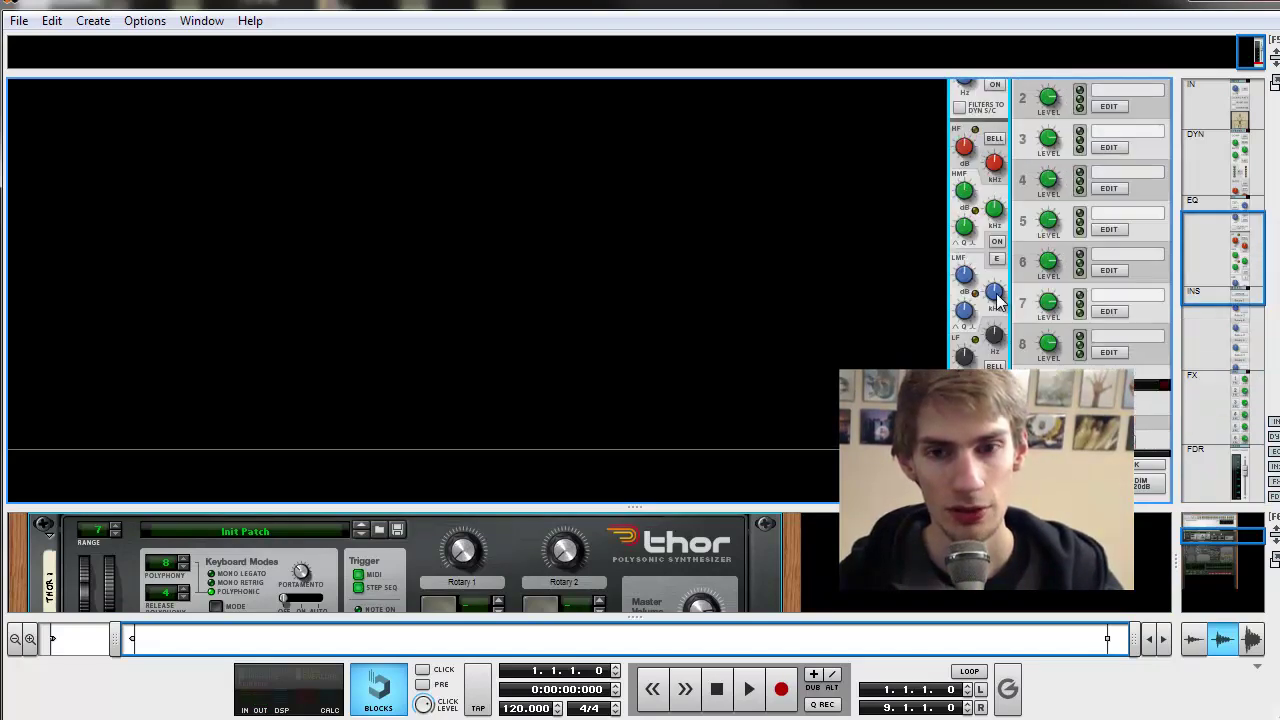
scroll(996, 300, up, 3)
scroll(996, 300, down, 8)
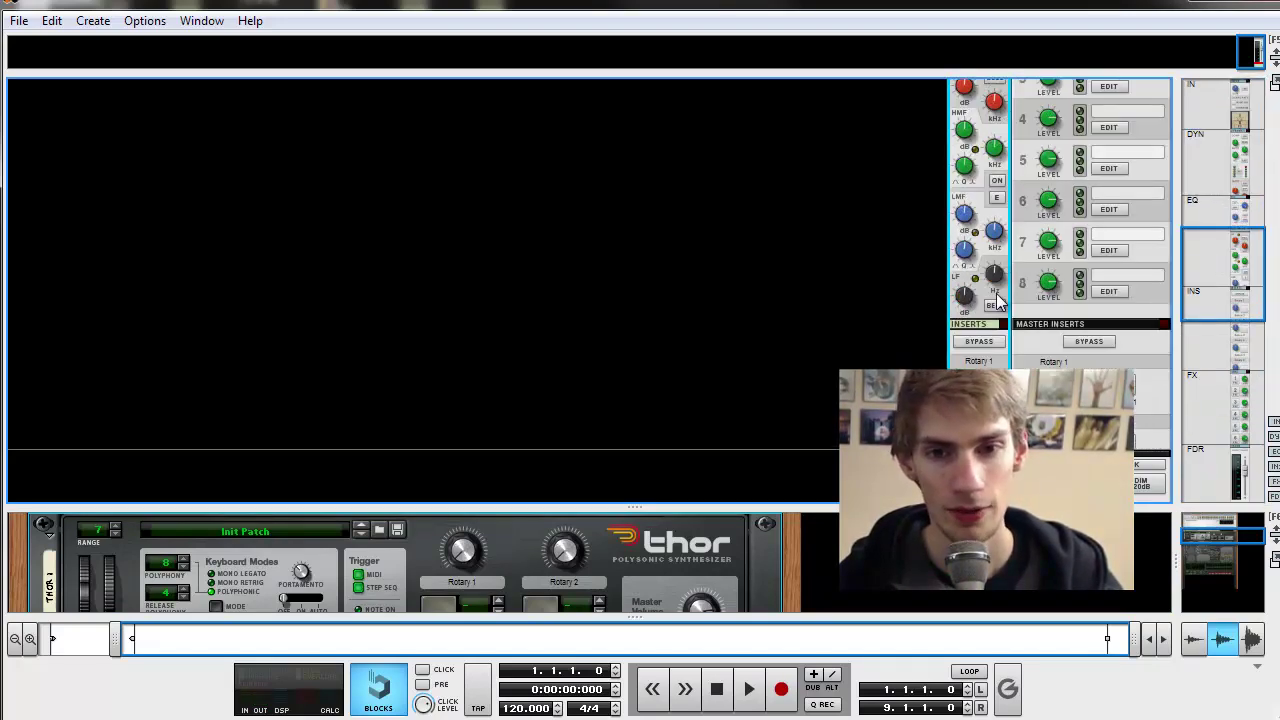
scroll(996, 300, up, 2)
scroll(996, 300, up, 6)
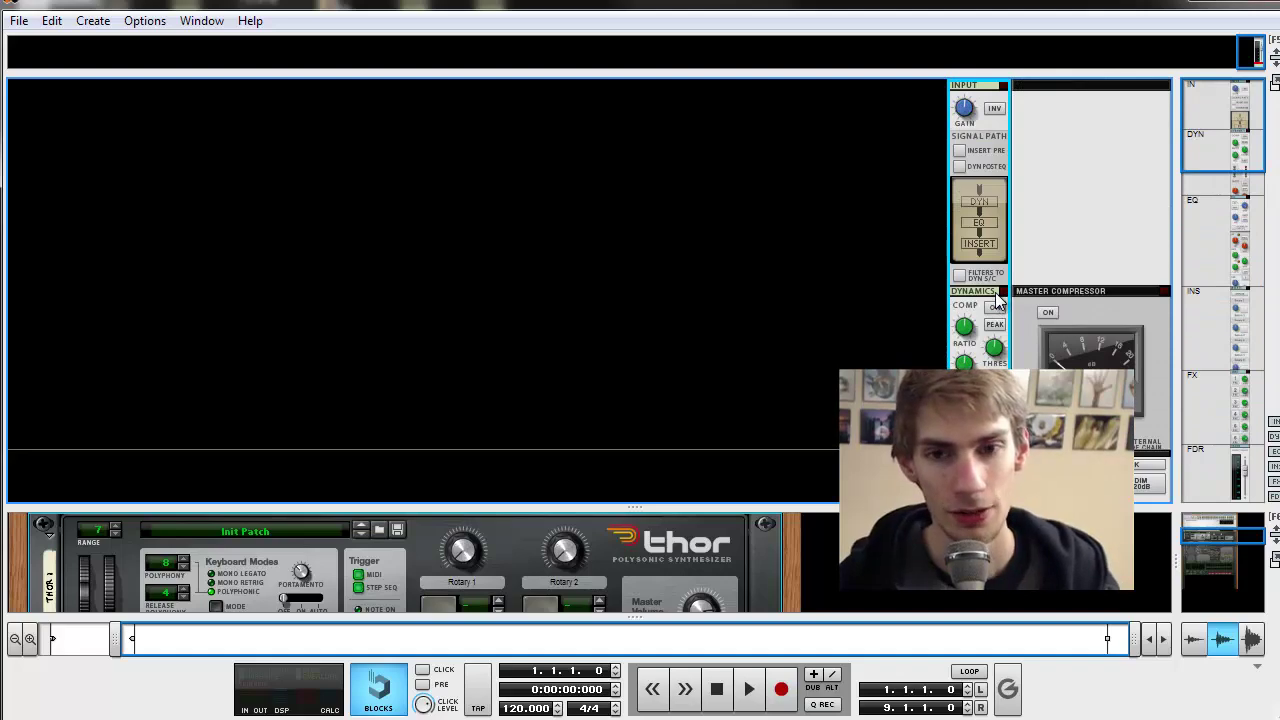
scroll(996, 300, down, 12)
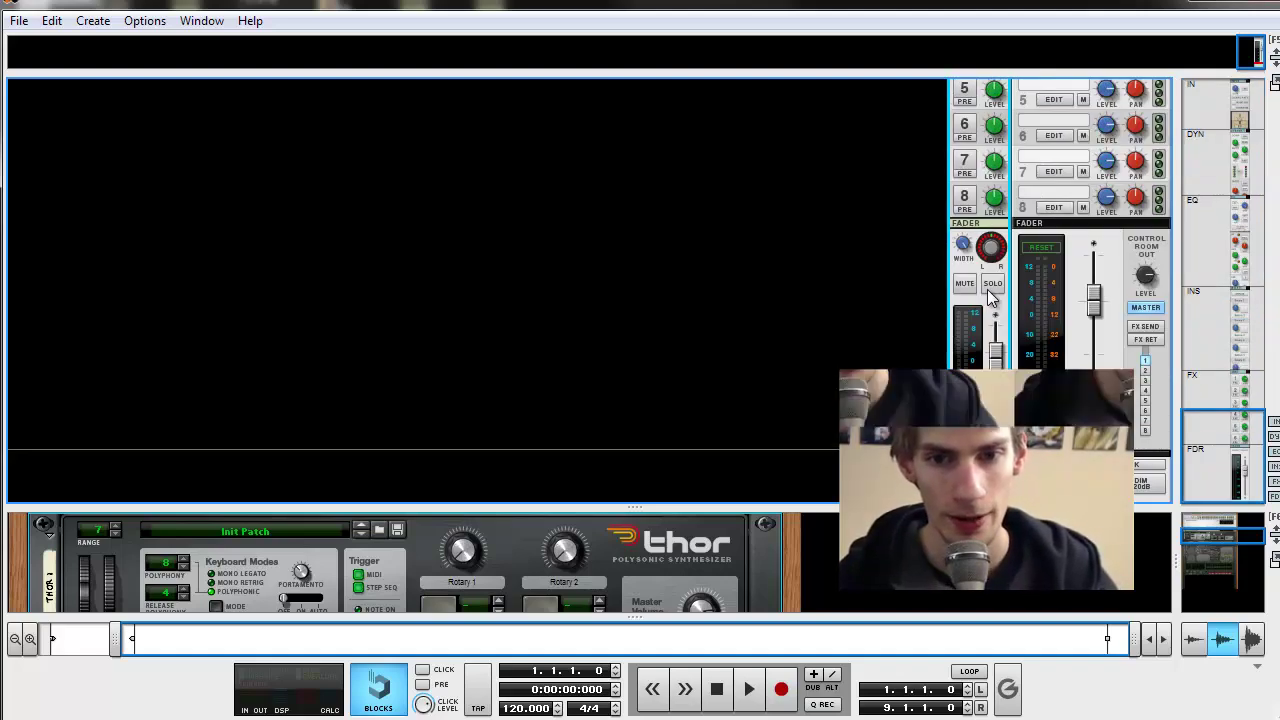
scroll(993, 295, up, 10)
scroll(990, 300, down, 10)
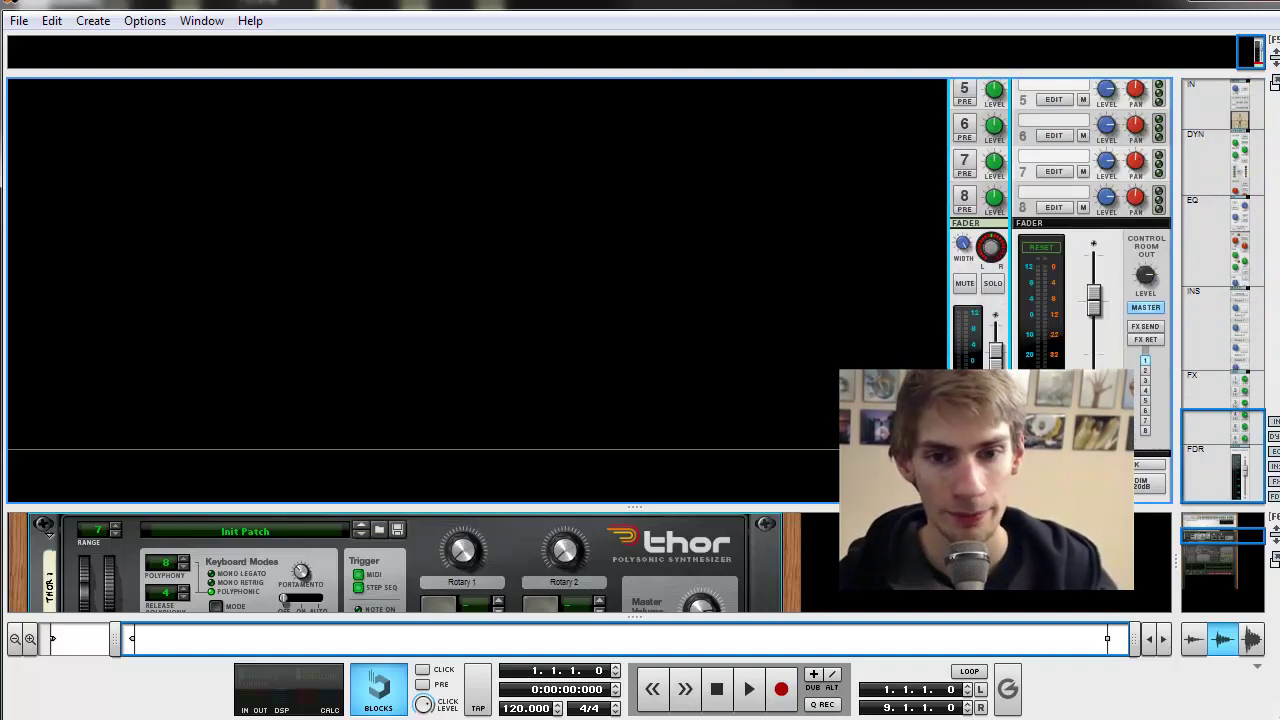
key(F5)
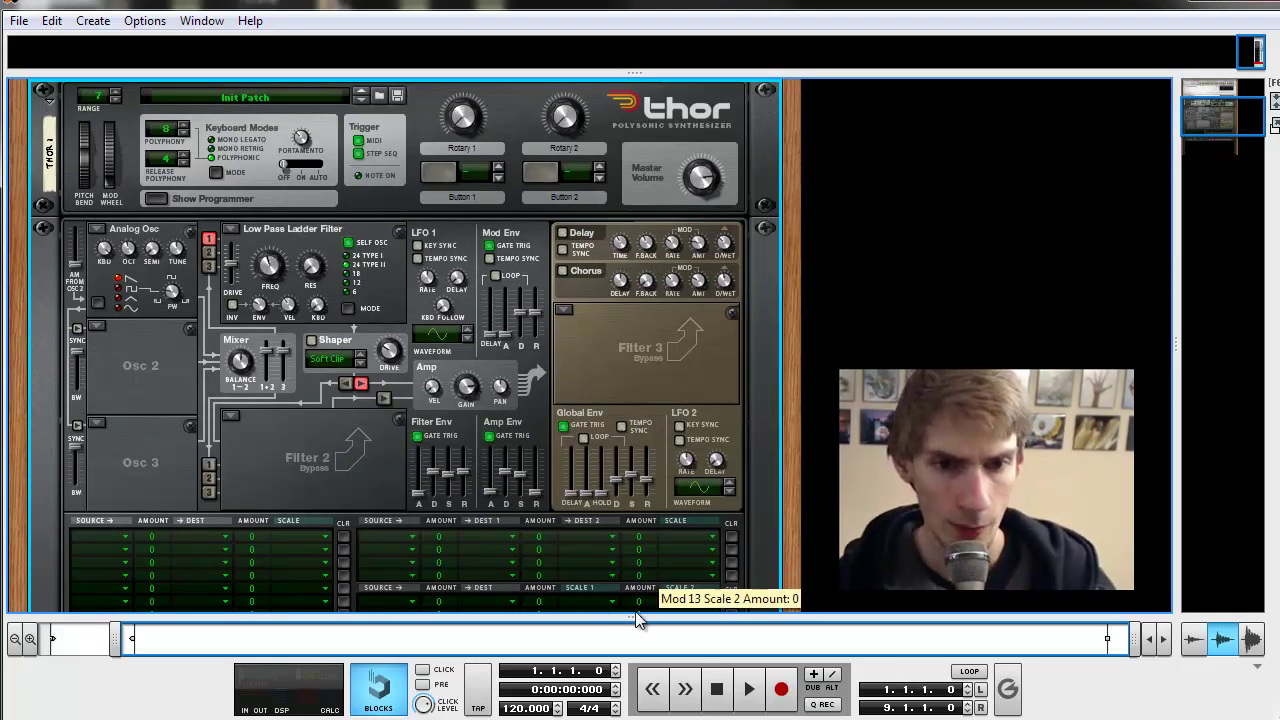
Show the sequencer, zoom to bars 1–12 and draw a 12-bar clip on the Thor 1 lane
drag(632, 617, 635, 182)
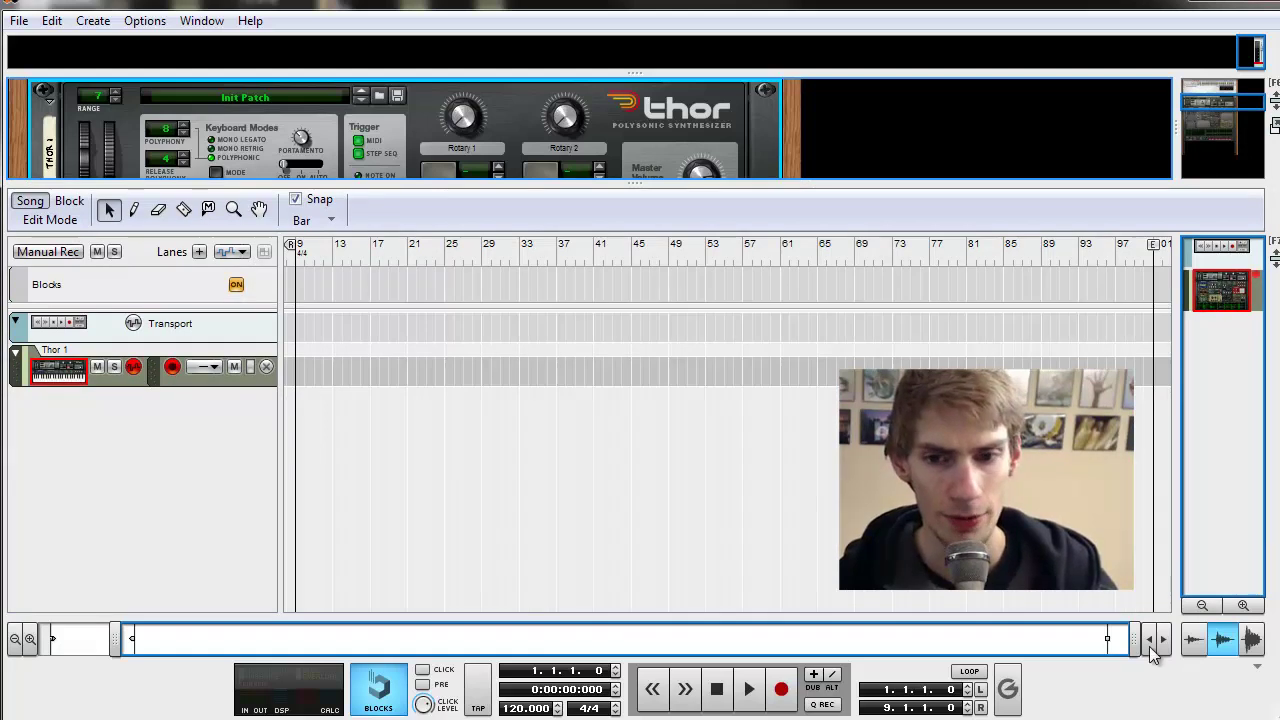
drag(1131, 640, 1050, 638)
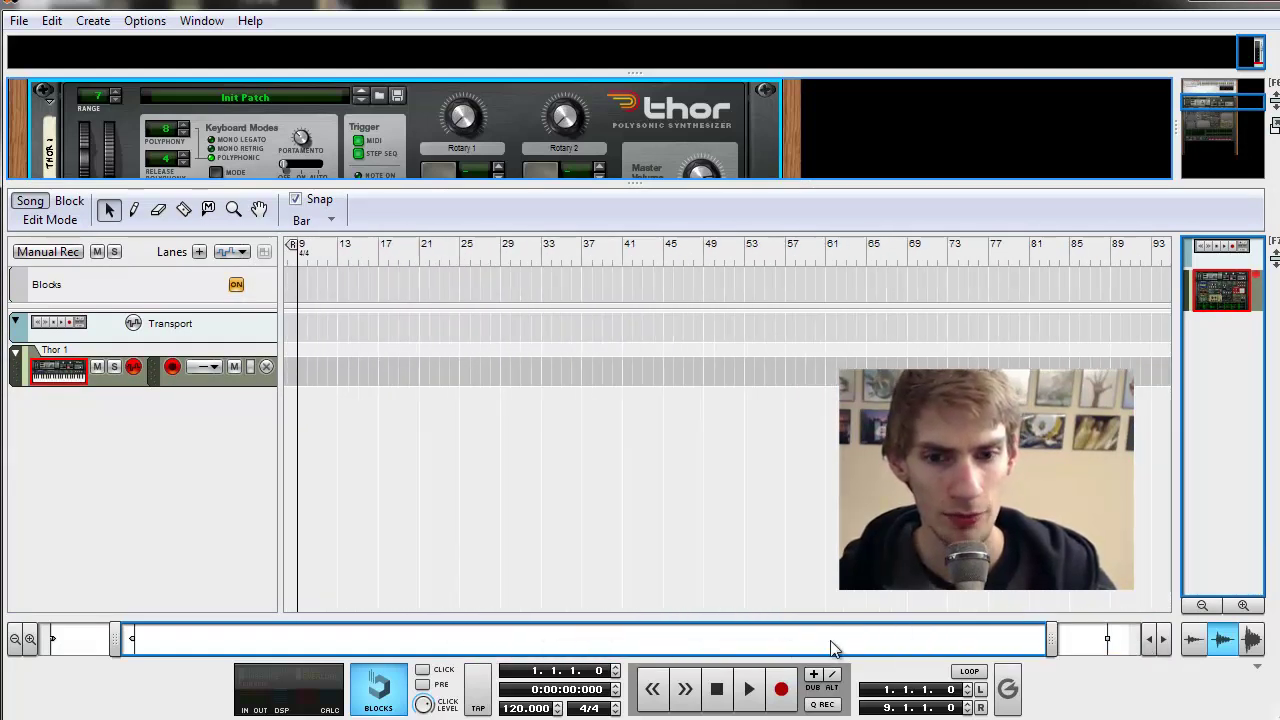
drag(441, 640, 239, 640)
drag(970, 640, 213, 640)
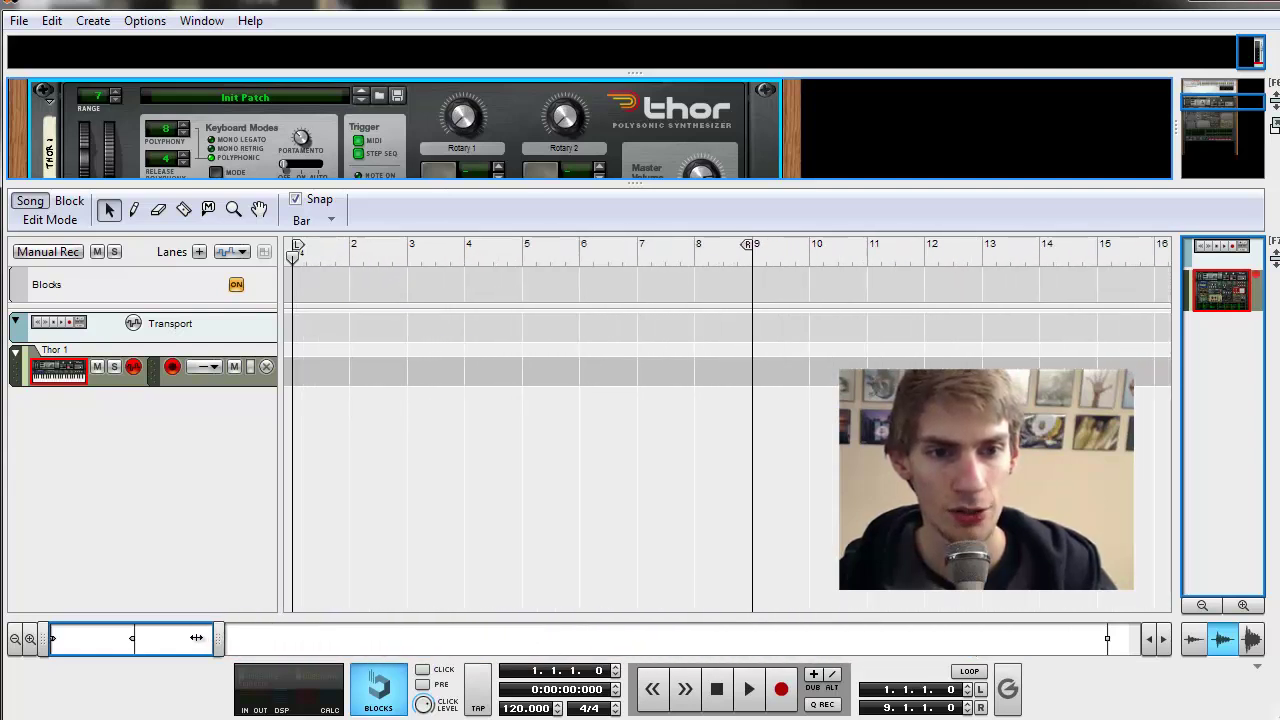
click(133, 209)
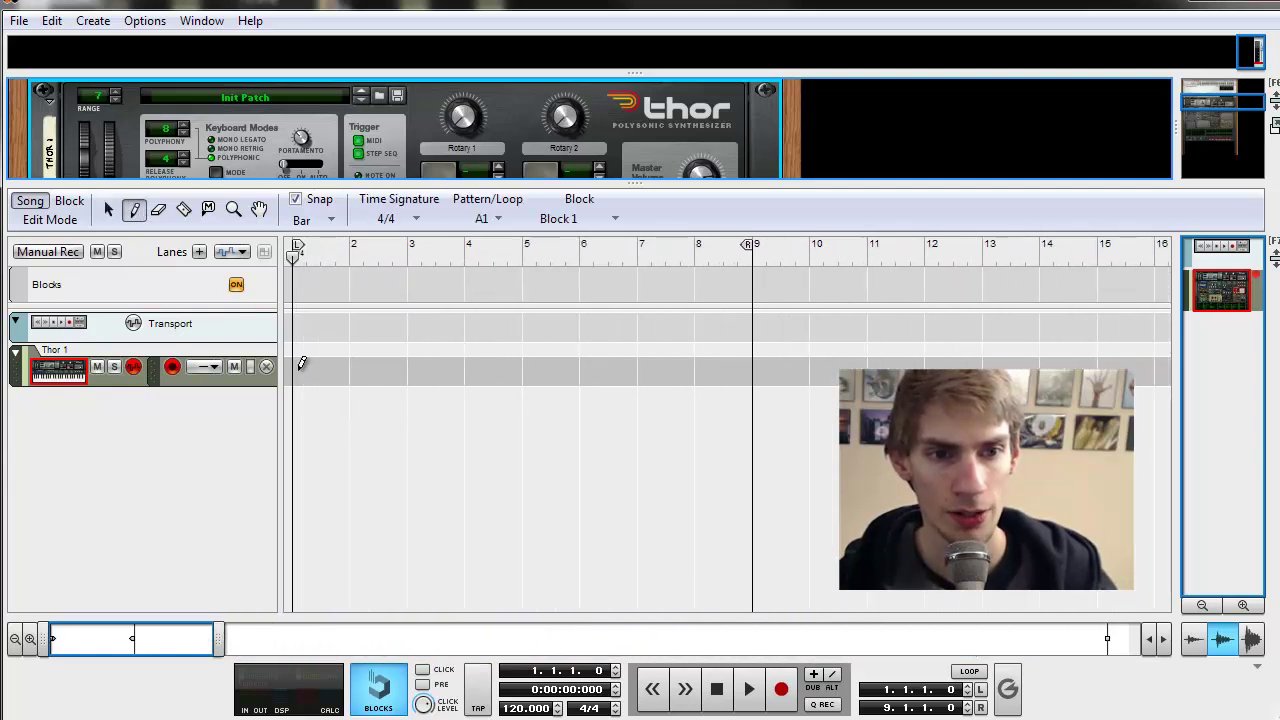
drag(301, 363, 861, 362)
drag(985, 361, 983, 362)
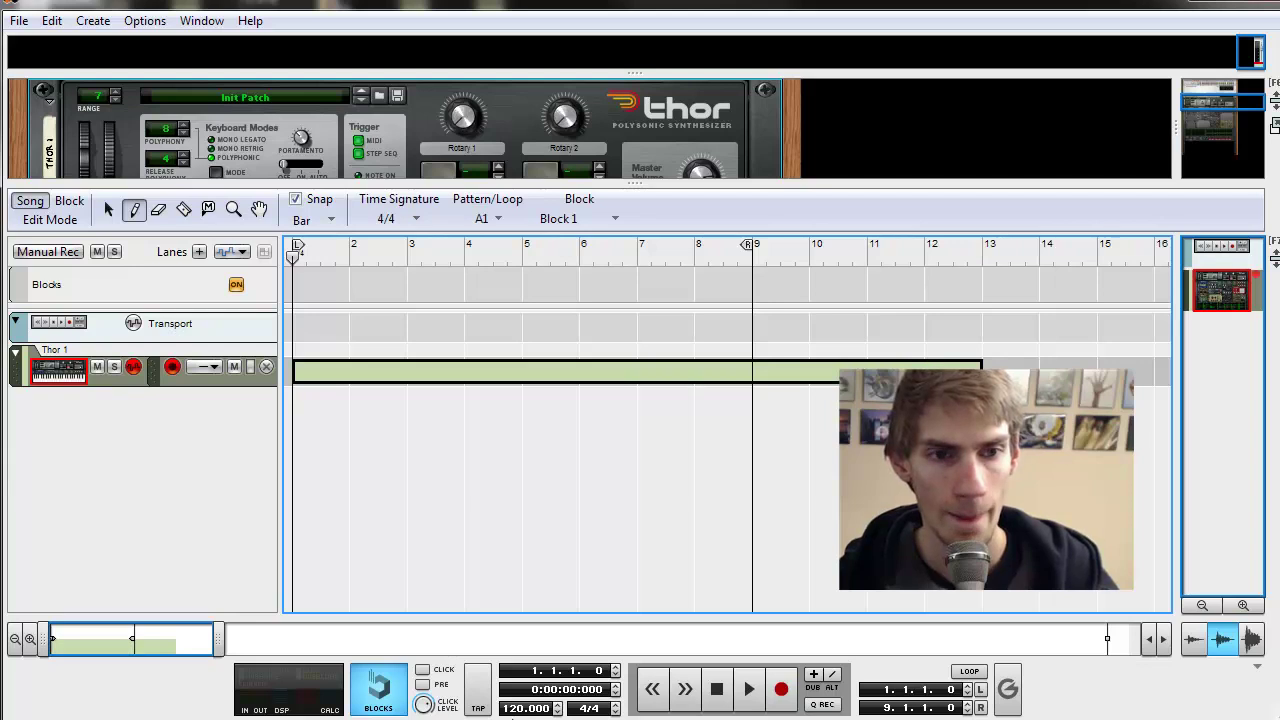
Zoom back out and erase the Thor 1 clip, returning to the Arrow tool
drag(218, 638, 65, 642)
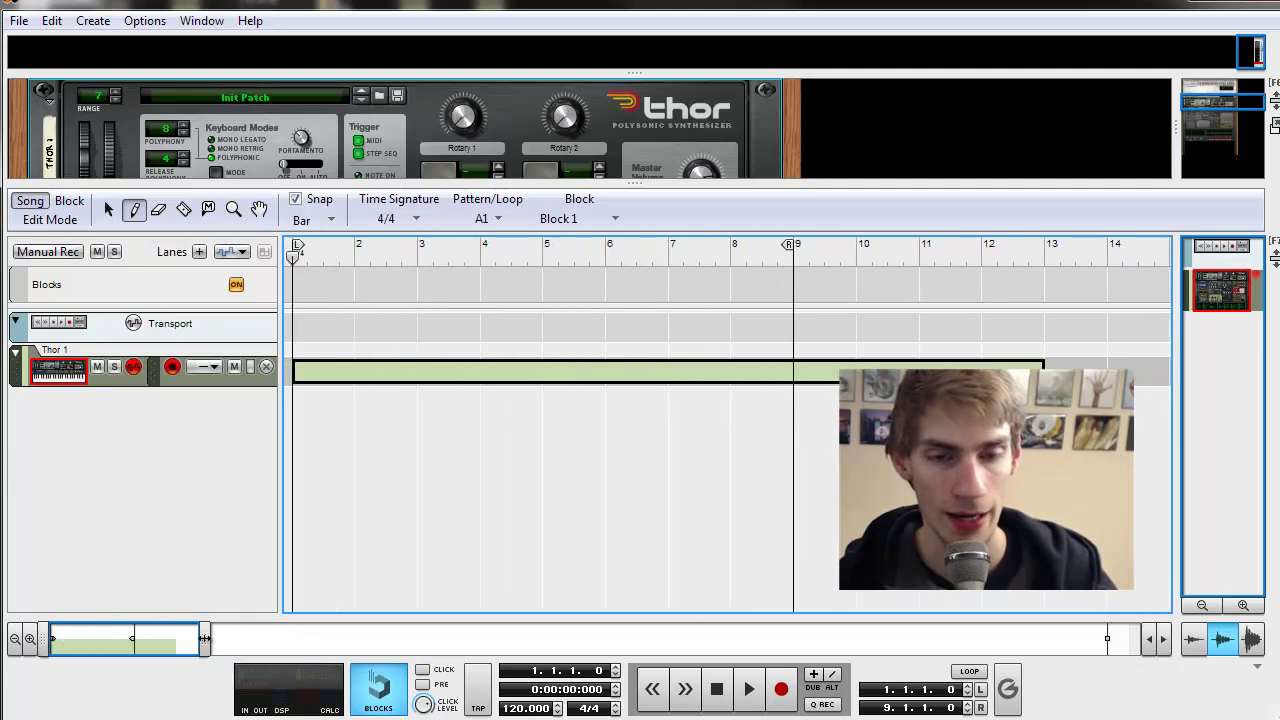
drag(204, 638, 1133, 640)
click(157, 212)
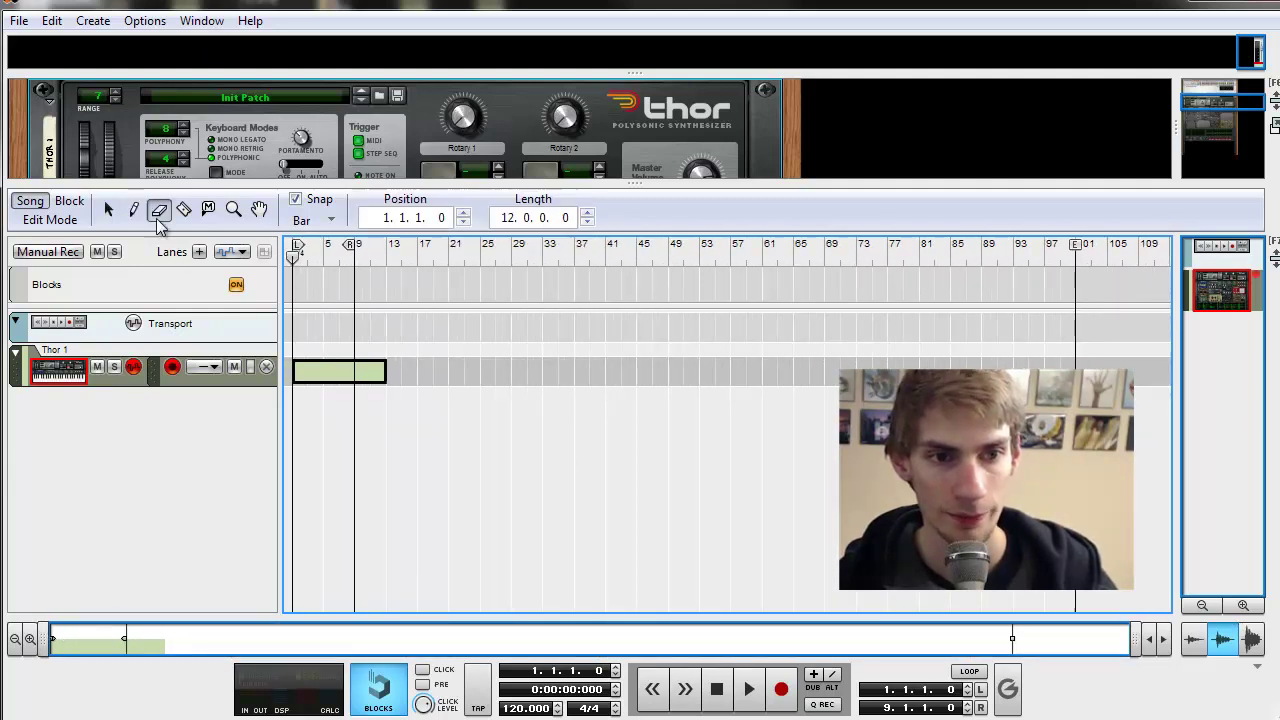
drag(516, 386, 292, 308)
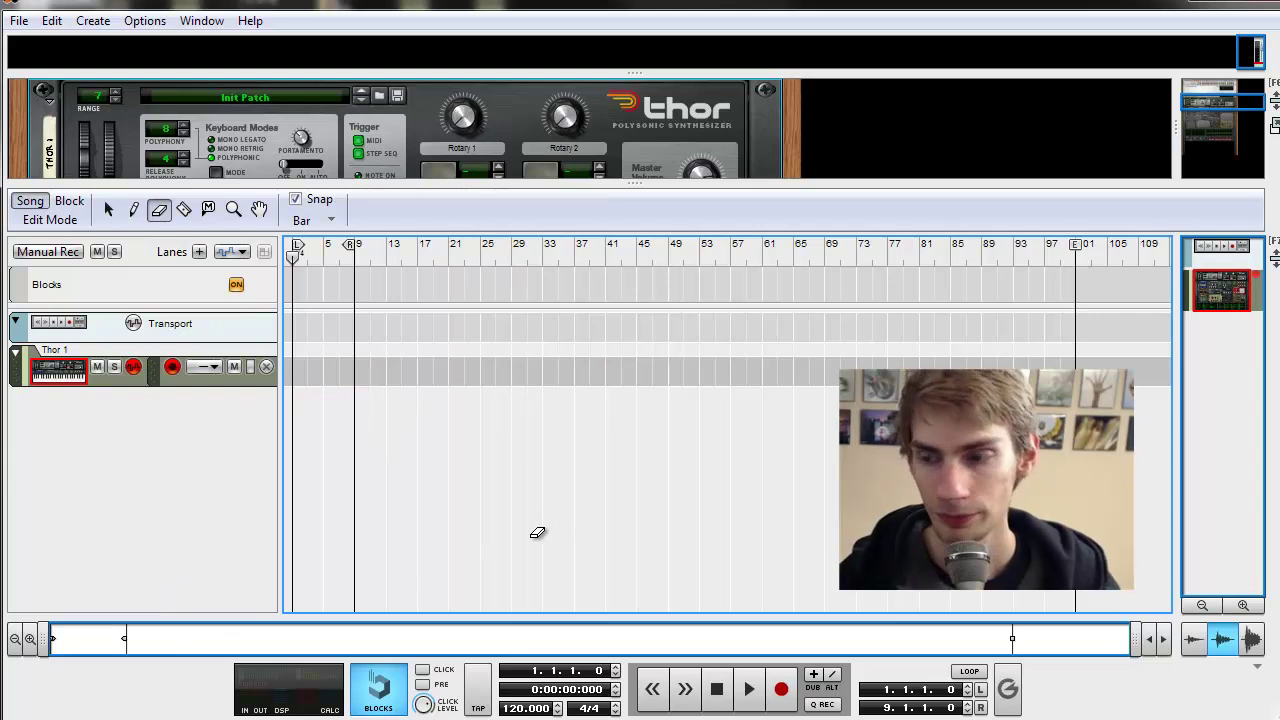
click(108, 209)
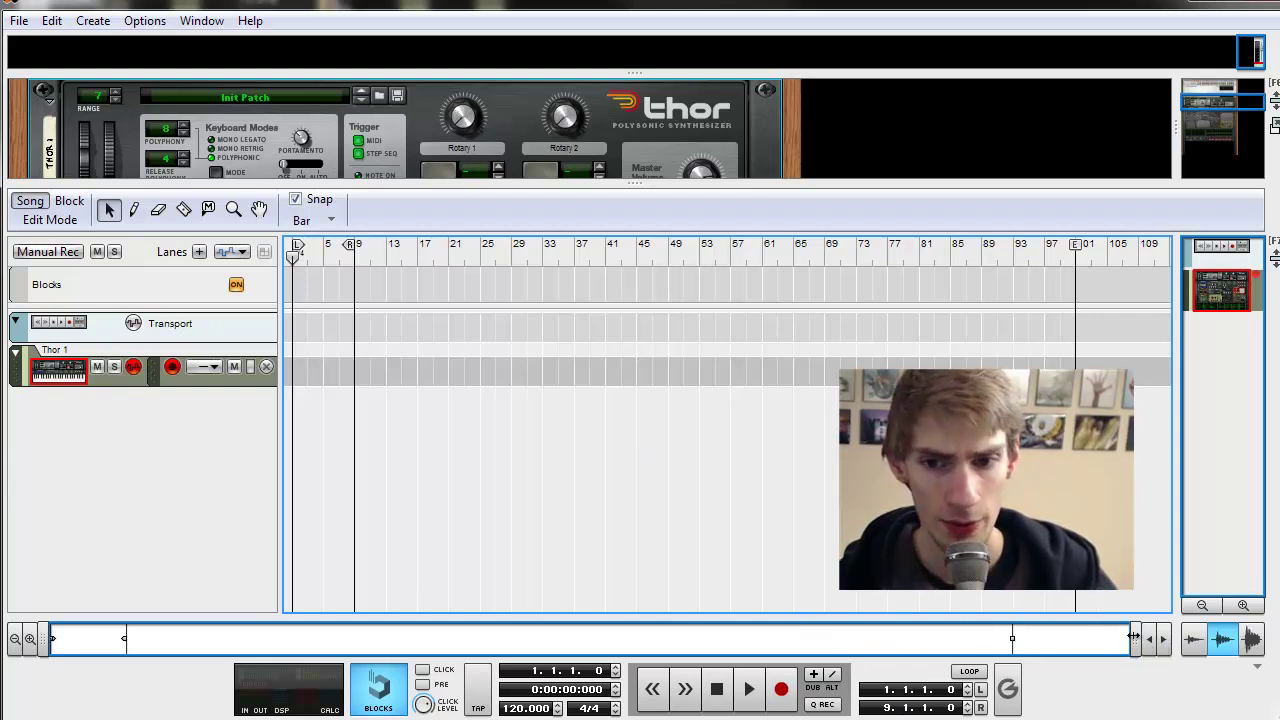
Zoom to bars 1–28, play then stop back to bar 1, and tap the tempo to 91 BPM
drag(1133, 636, 301, 649)
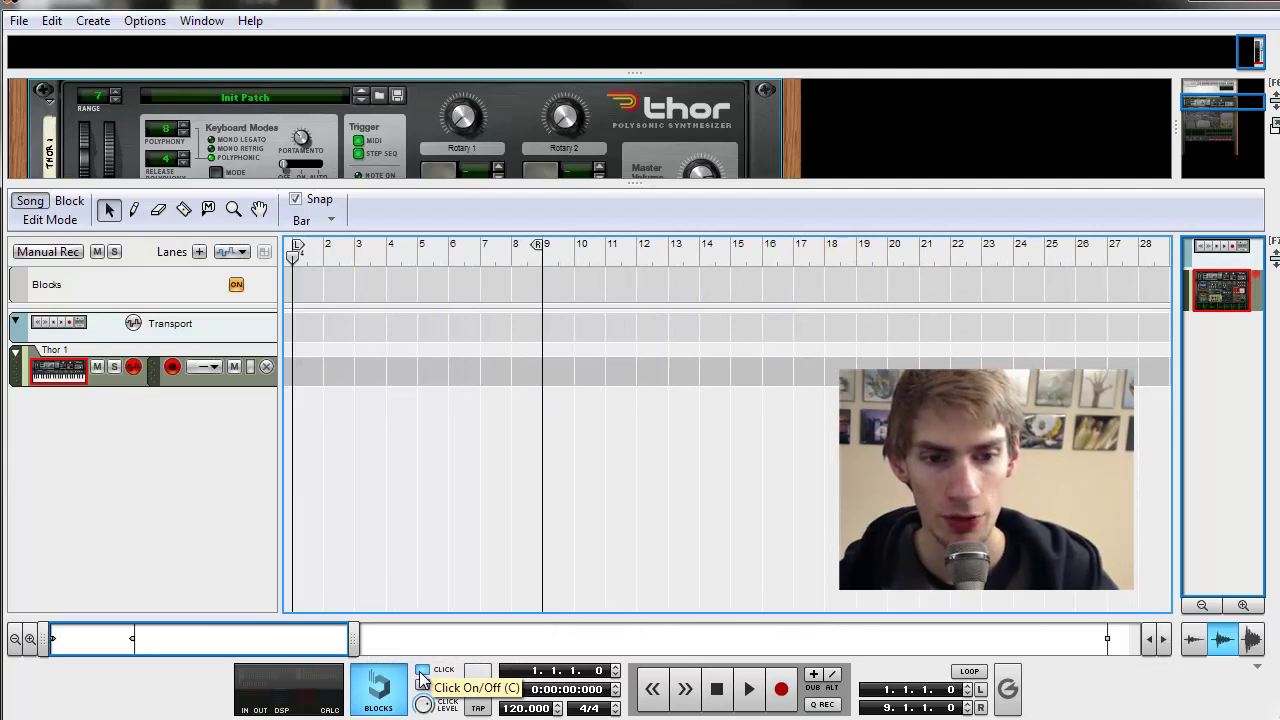
click(750, 690)
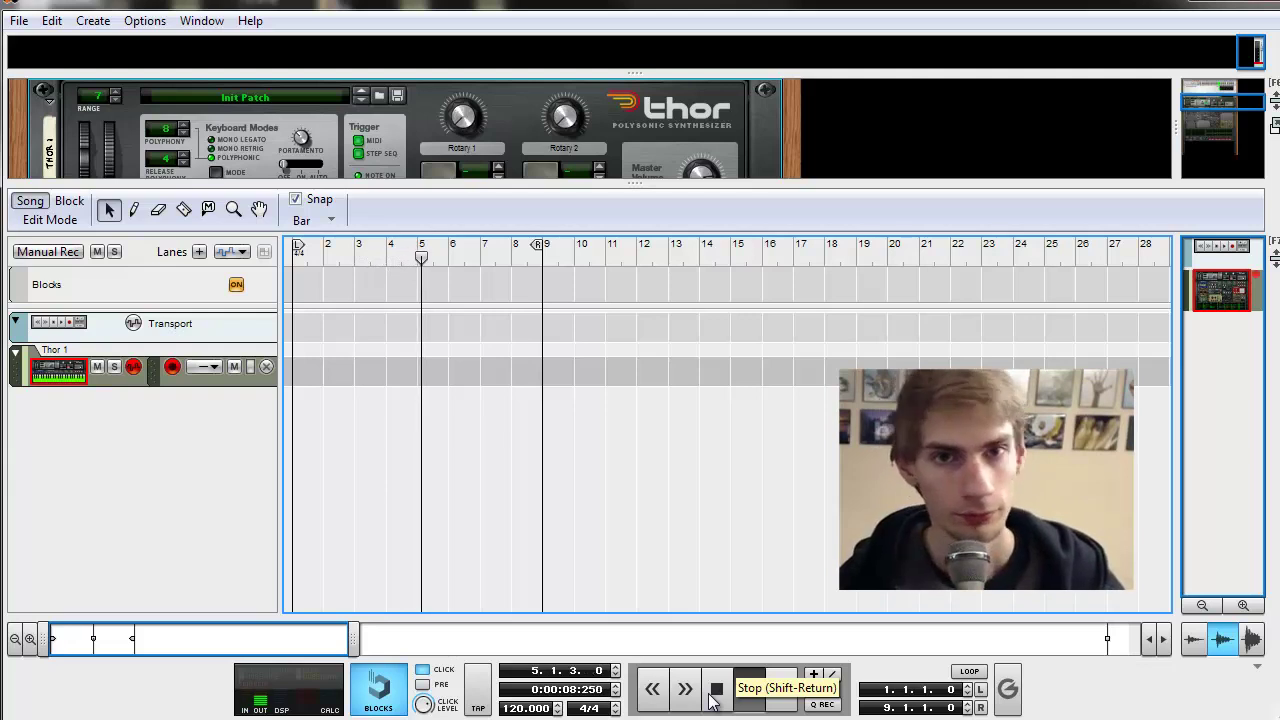
click(713, 692)
click(713, 692)
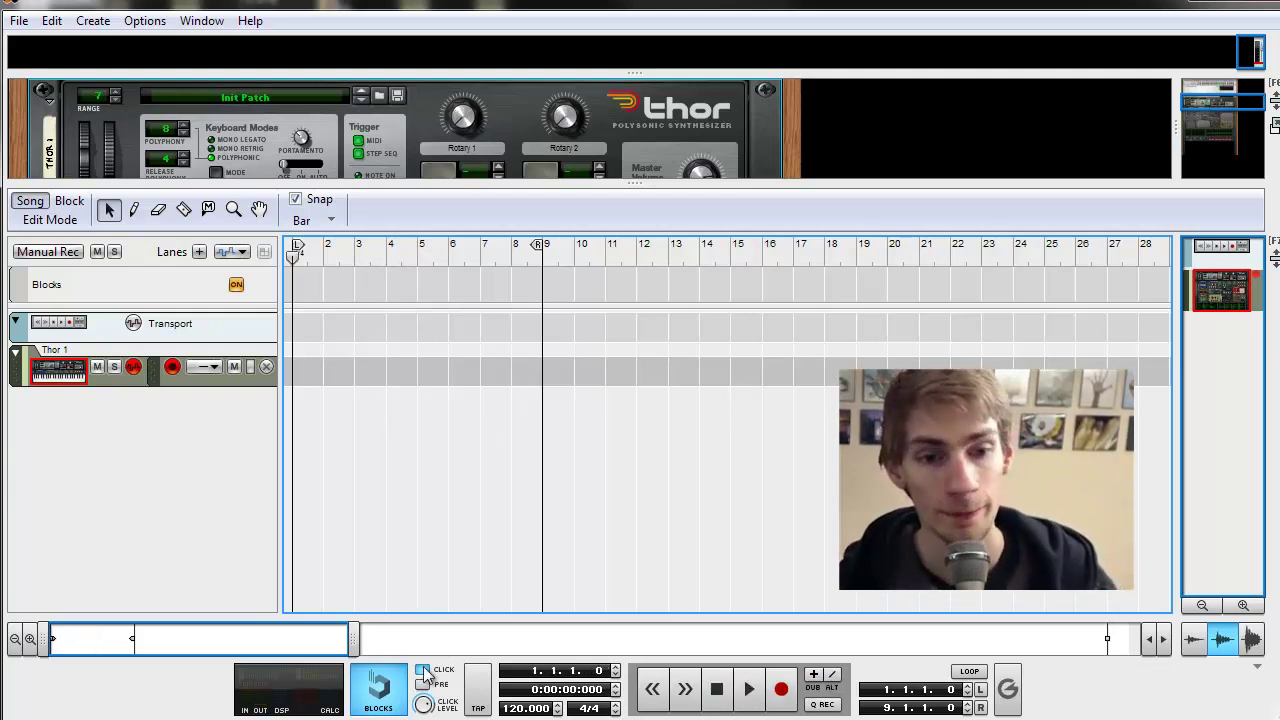
click(478, 700)
click(478, 700)
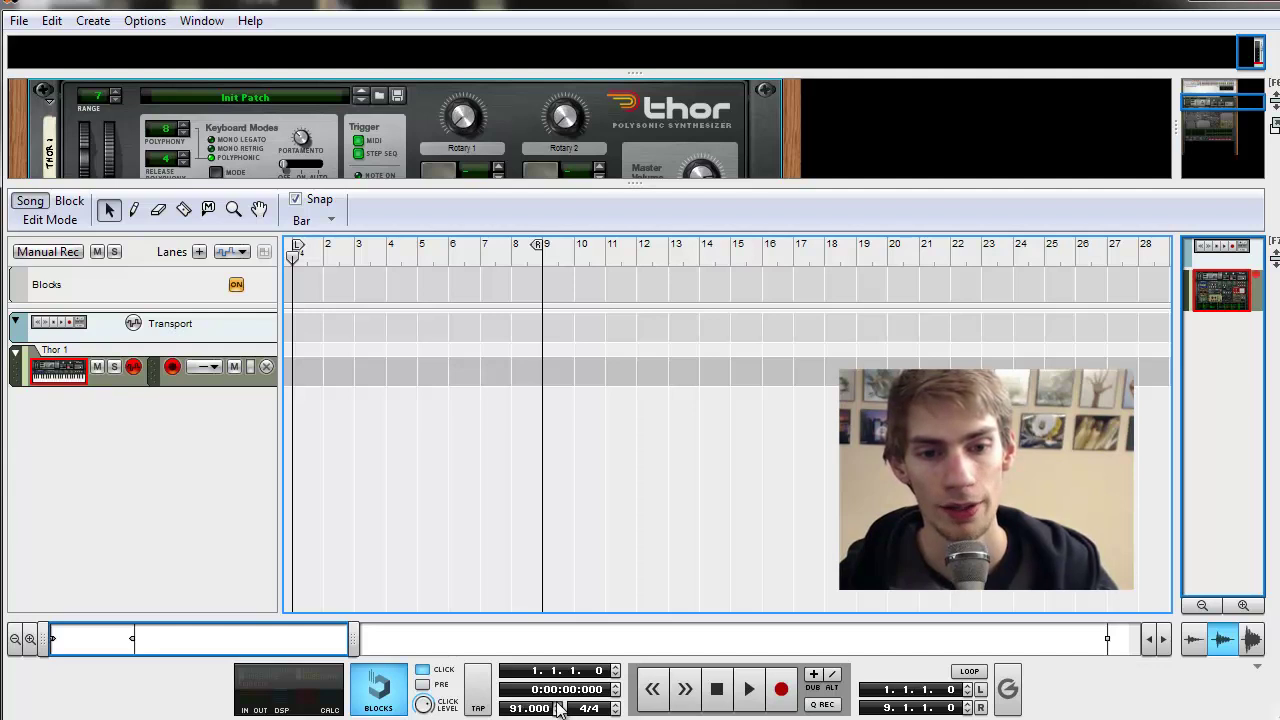
Enter 120 in the transport tempo field, replacing the tapped 91 BPM
double_click(524, 708)
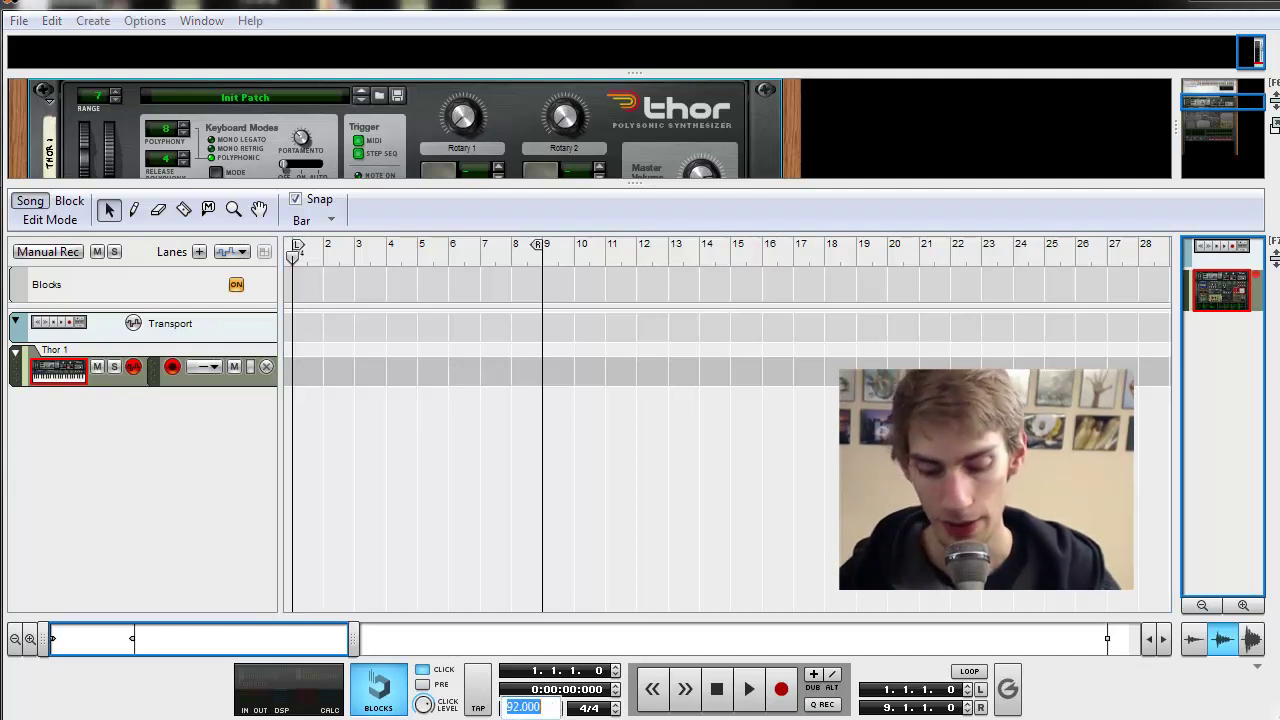
text(120)
key(Return)
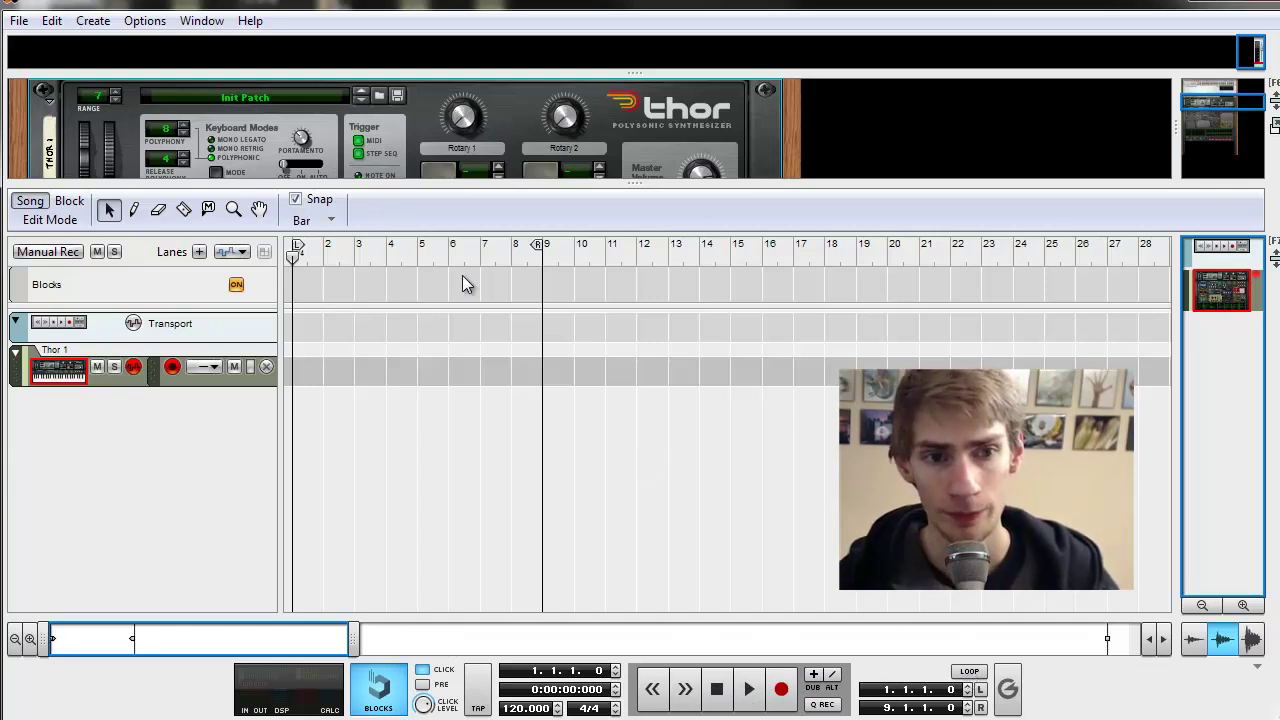
Set the L and R loop locators to bars 1 and 3, zooming the timeline to bars 1–6
click(304, 256)
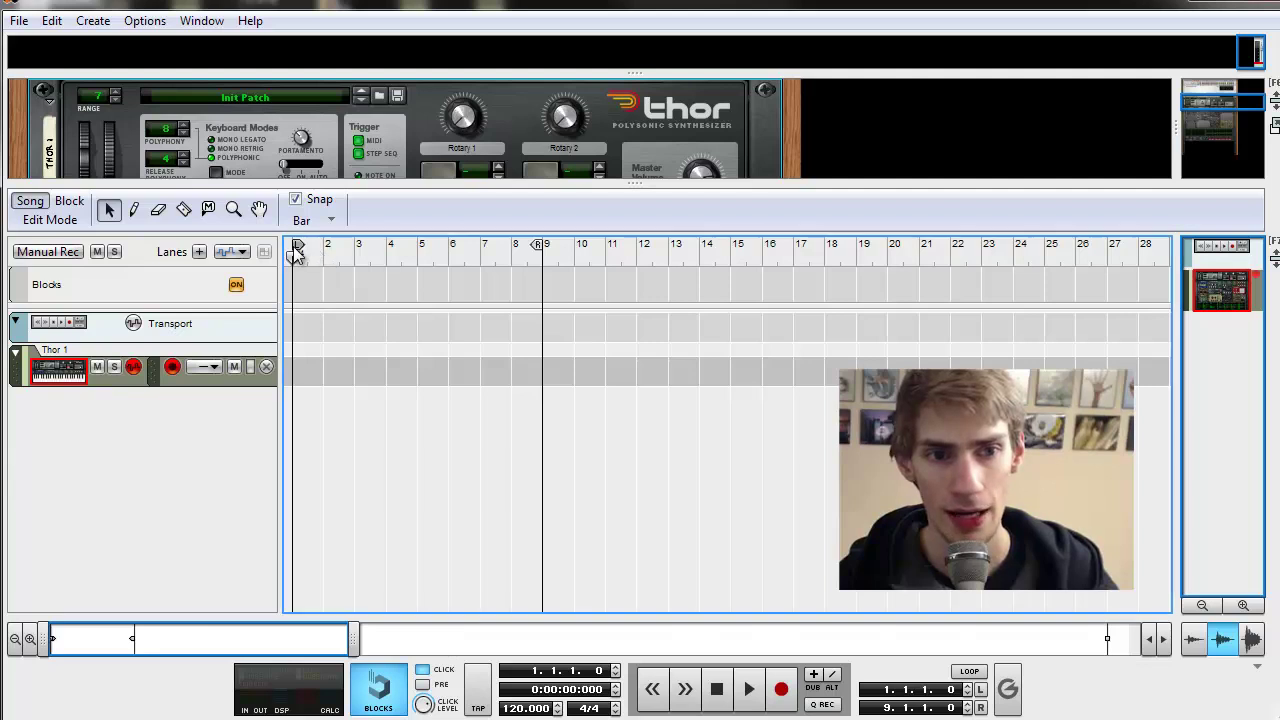
mouse_move(295, 257)
mouse_down()
mouse_move(368, 258)
mouse_move(297, 258)
mouse_up()
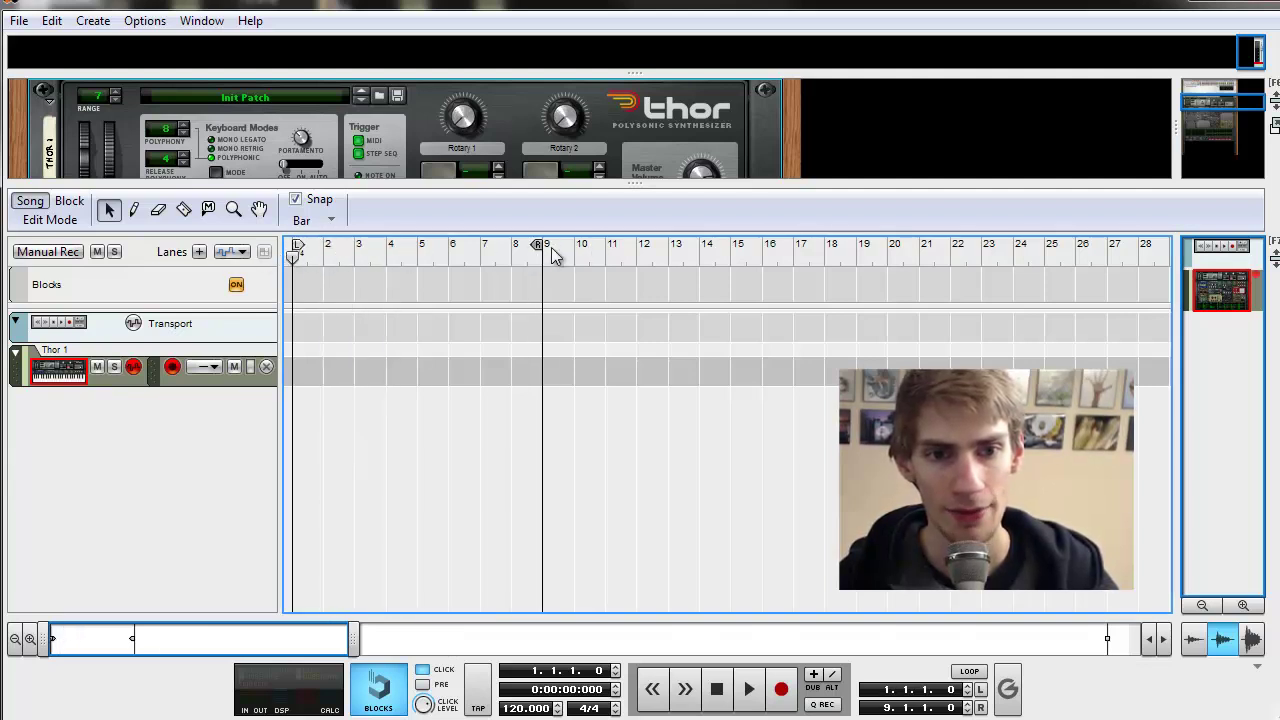
drag(545, 255, 349, 259)
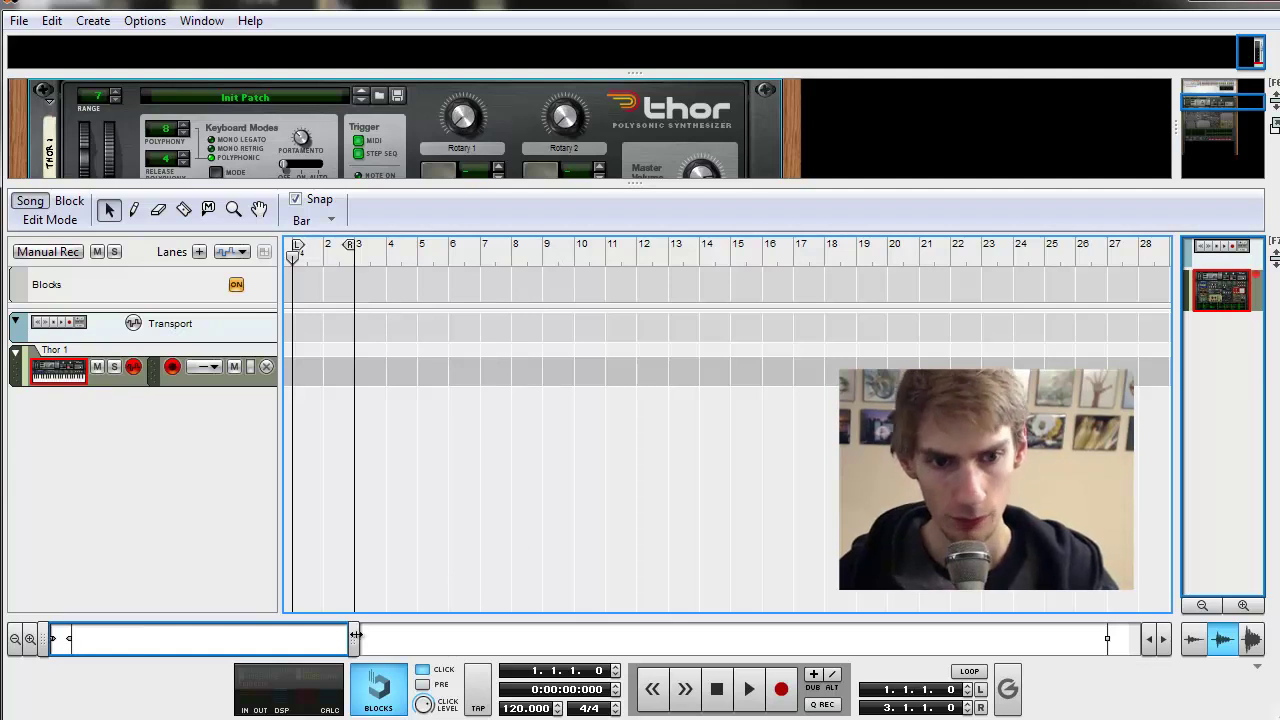
drag(355, 636, 121, 637)
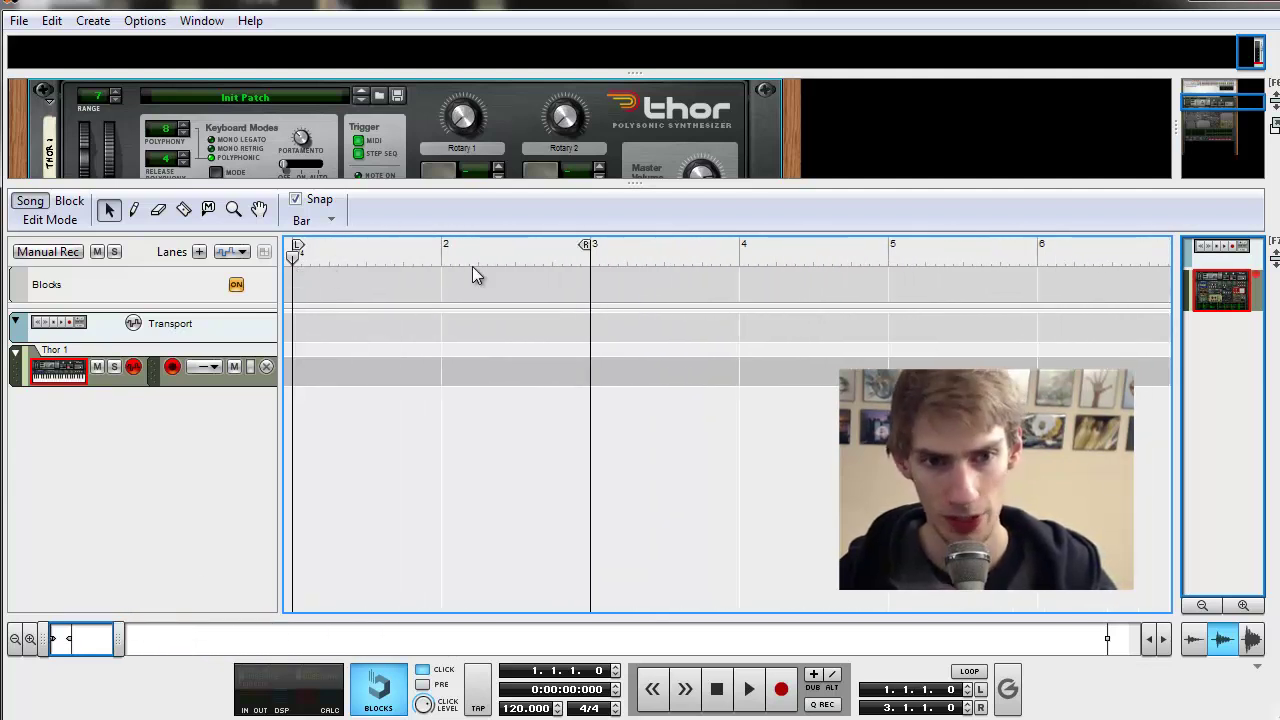
Switch looping on, play through the loop, then stop and return to the start
click(968, 671)
click(749, 688)
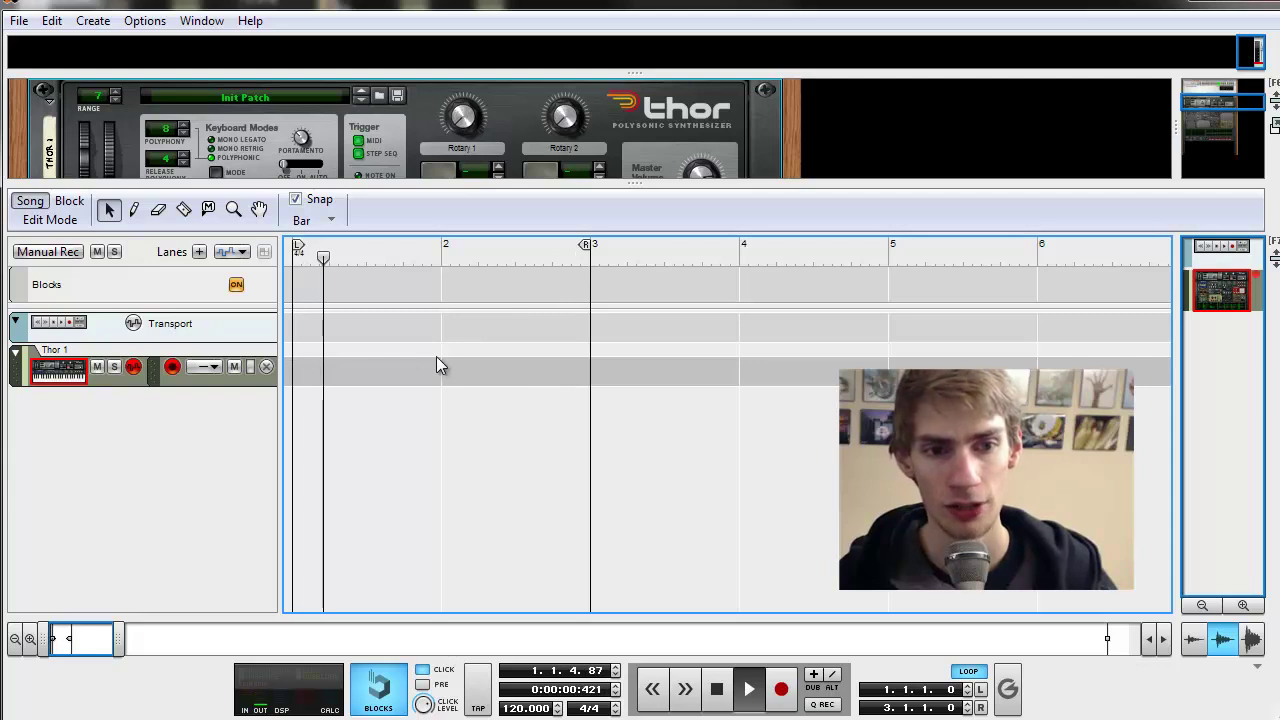
click(716, 686)
click(716, 686)
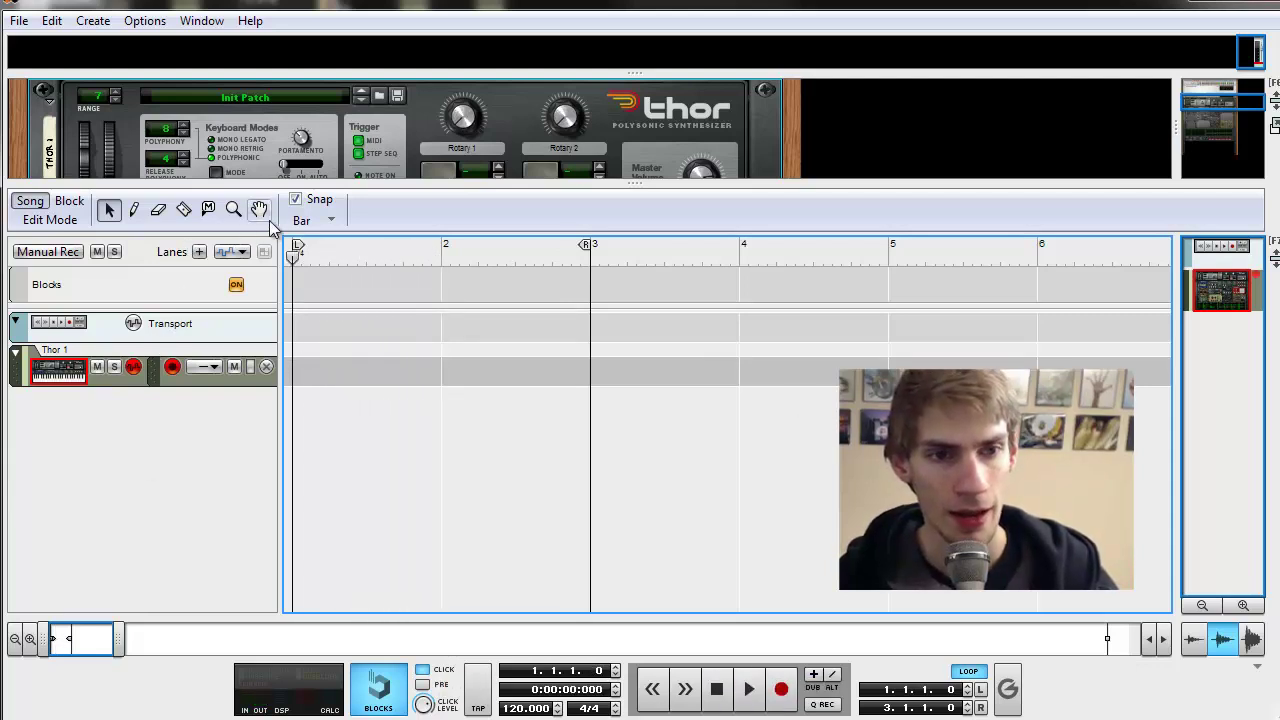
Try snap resolutions 1/16, 1/32 and 1/64, settling back on 1/16
click(322, 227)
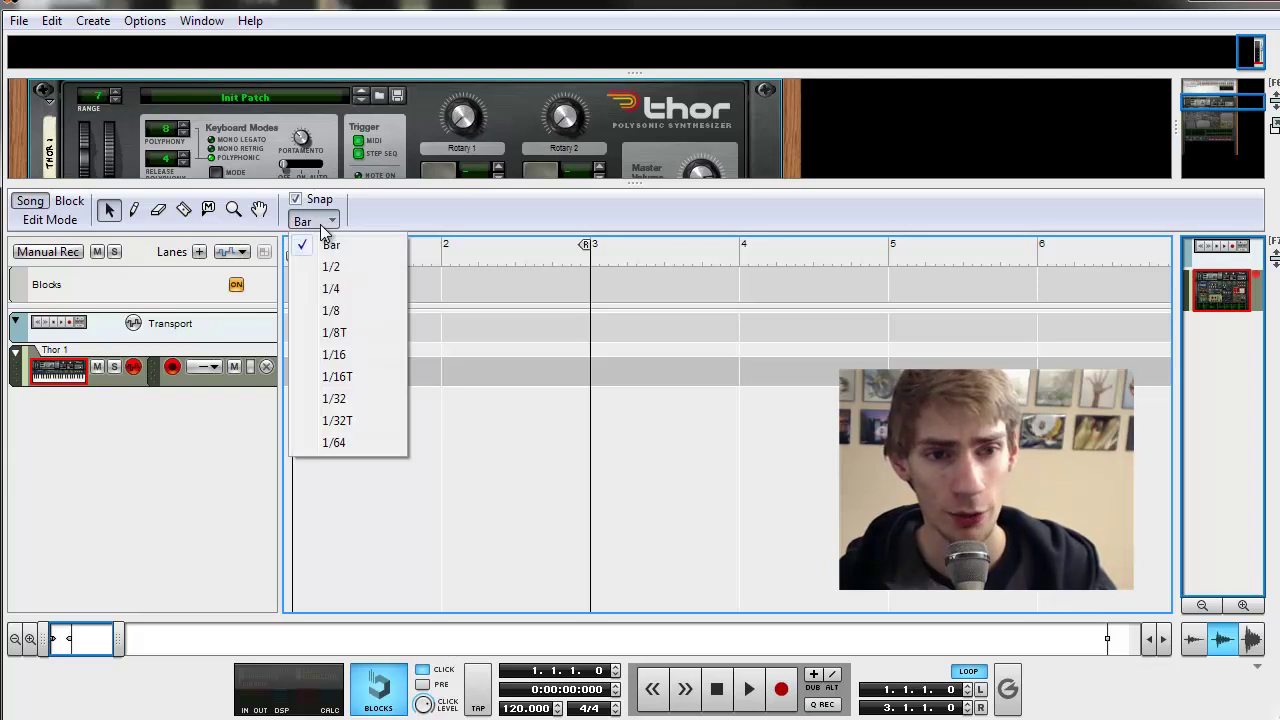
click(357, 357)
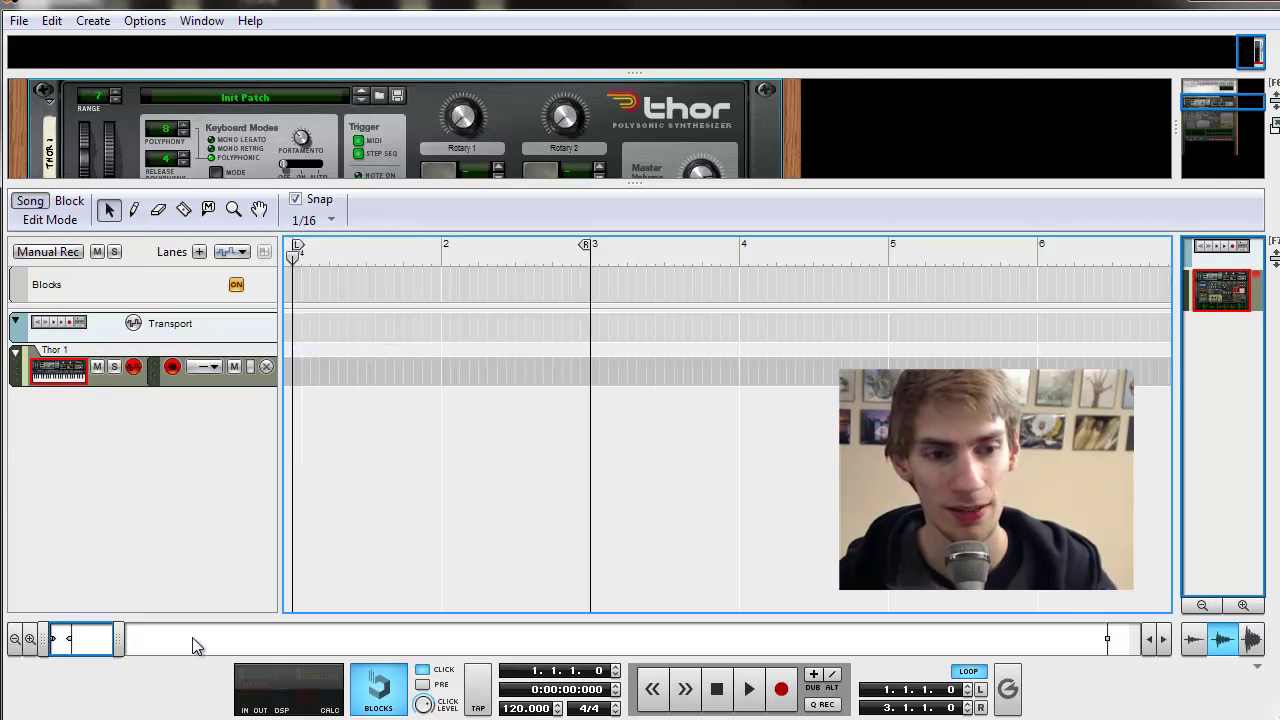
drag(119, 638, 84, 638)
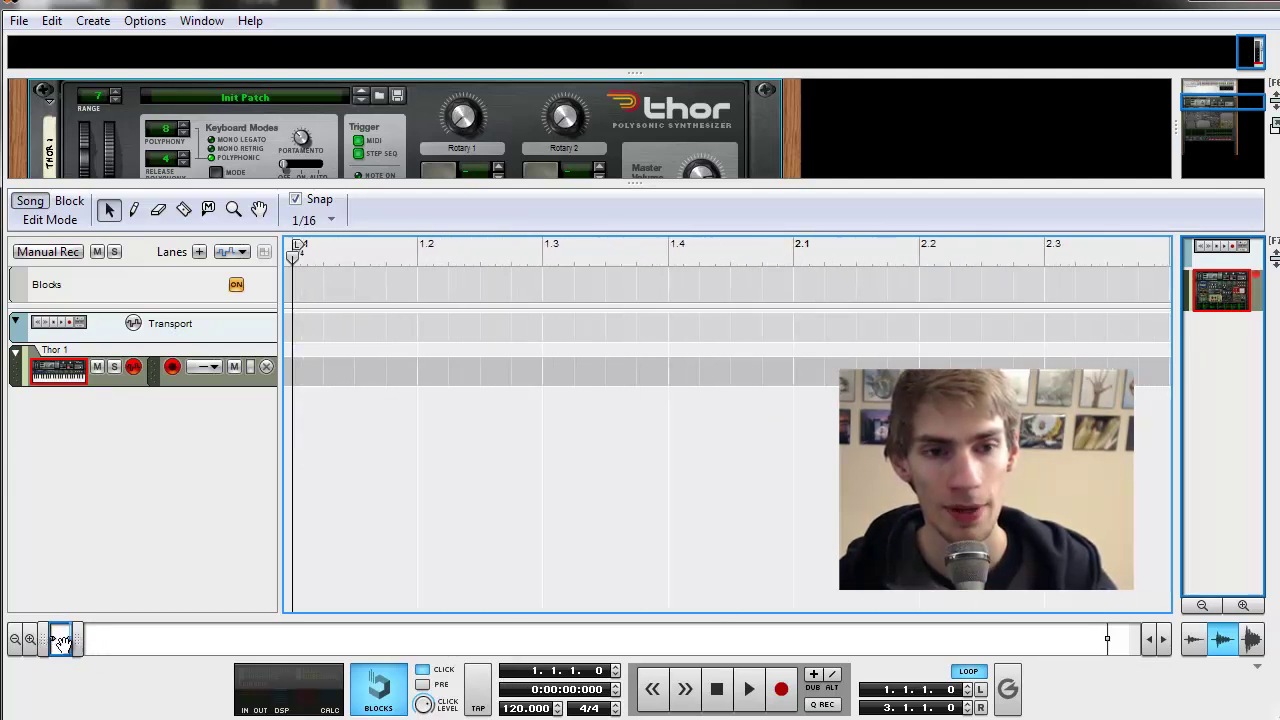
click(312, 220)
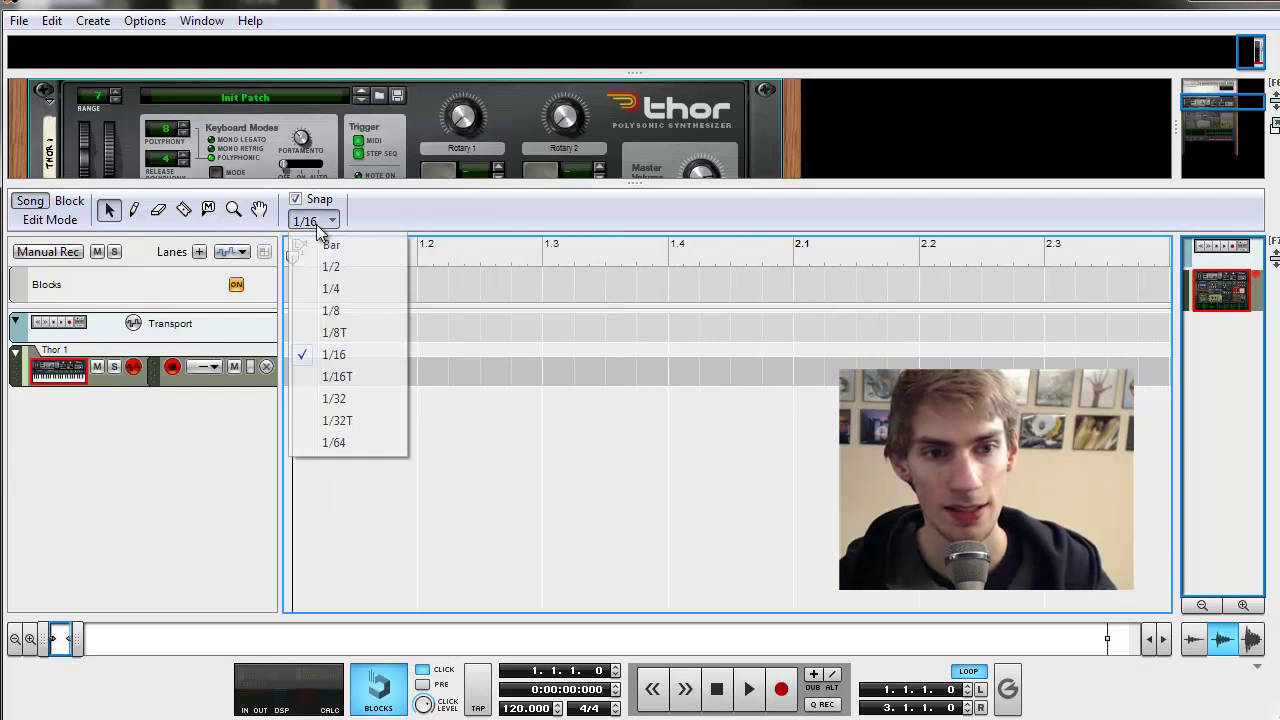
click(371, 405)
click(313, 222)
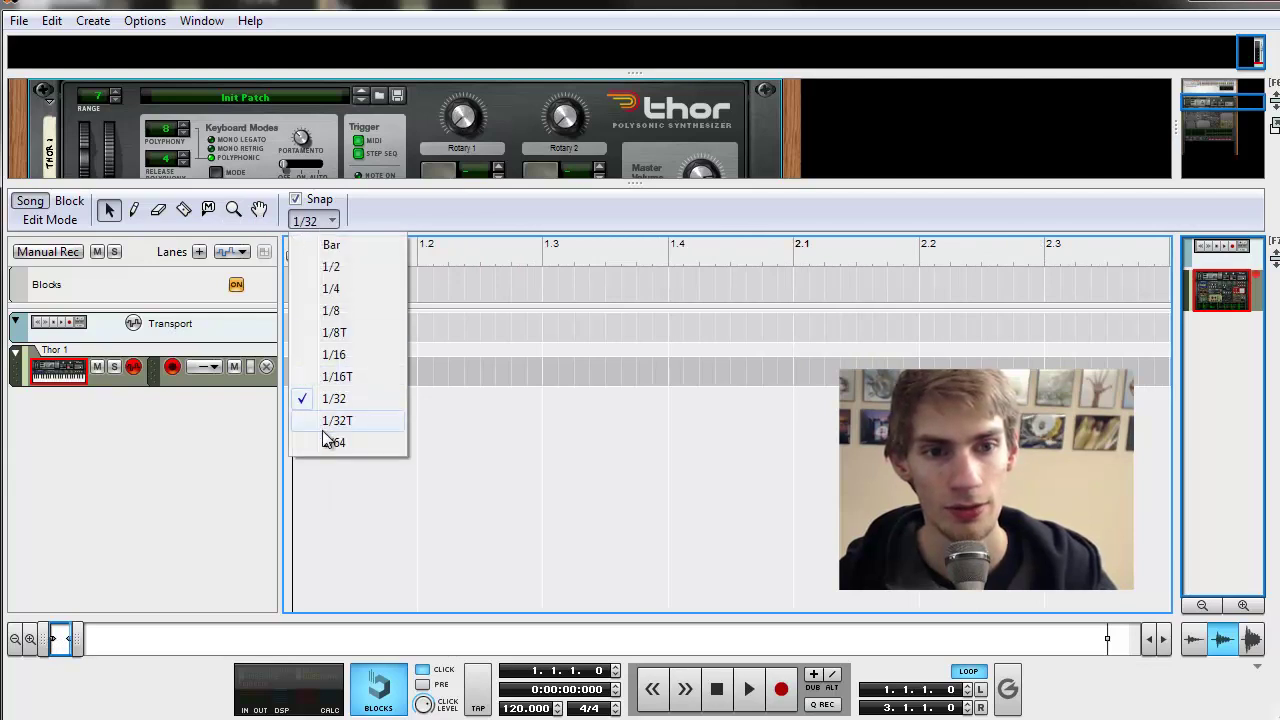
click(333, 440)
click(310, 221)
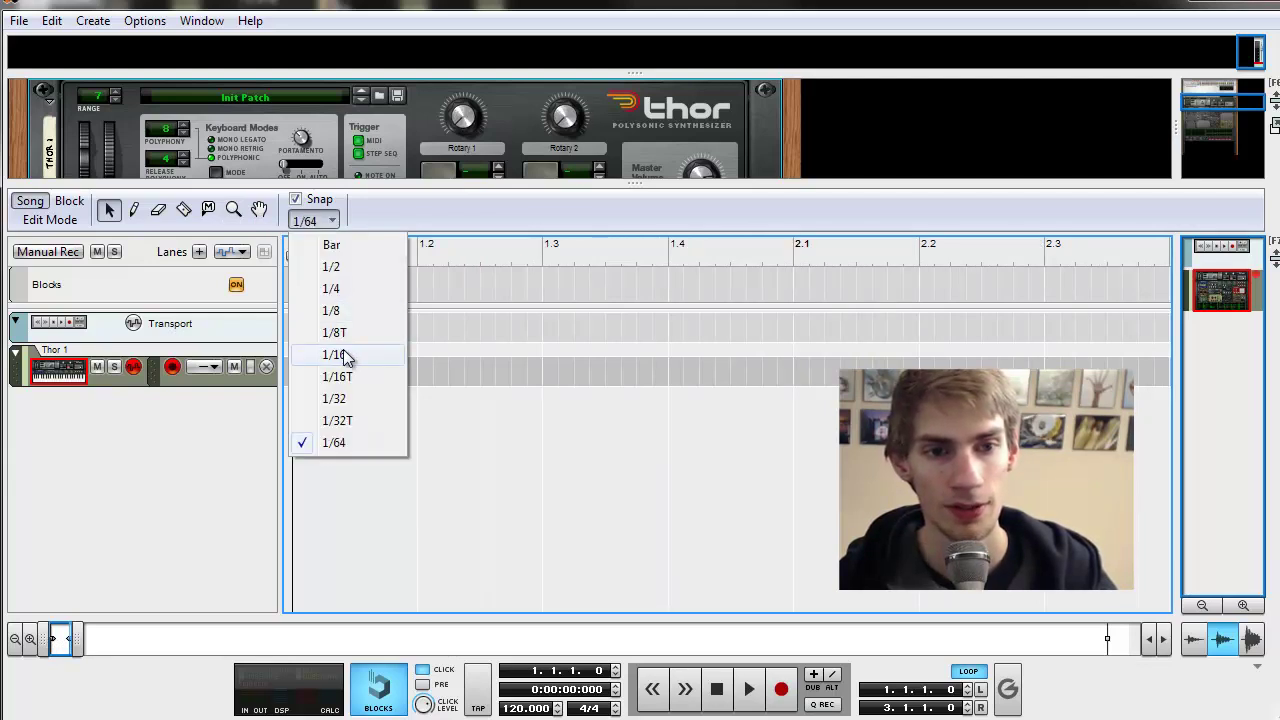
click(334, 354)
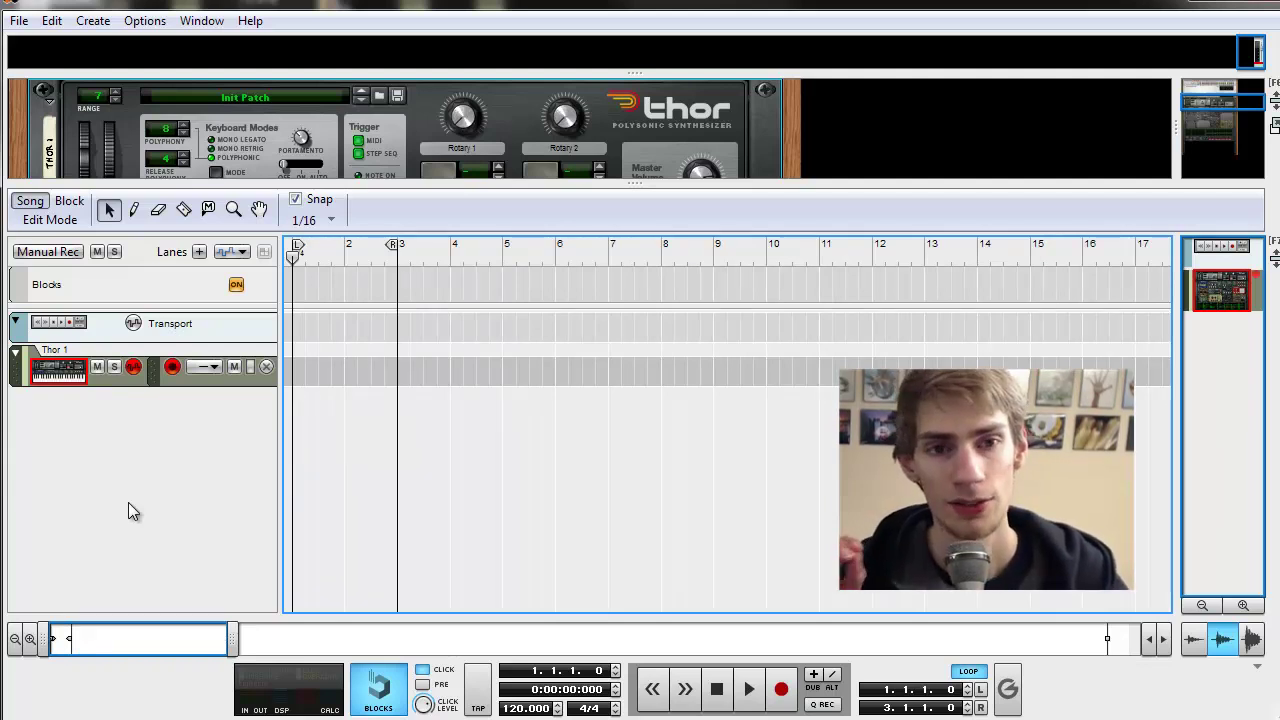
Place the song position at 1.2.2, keeping snap at 1/16
click(310, 245)
click(312, 220)
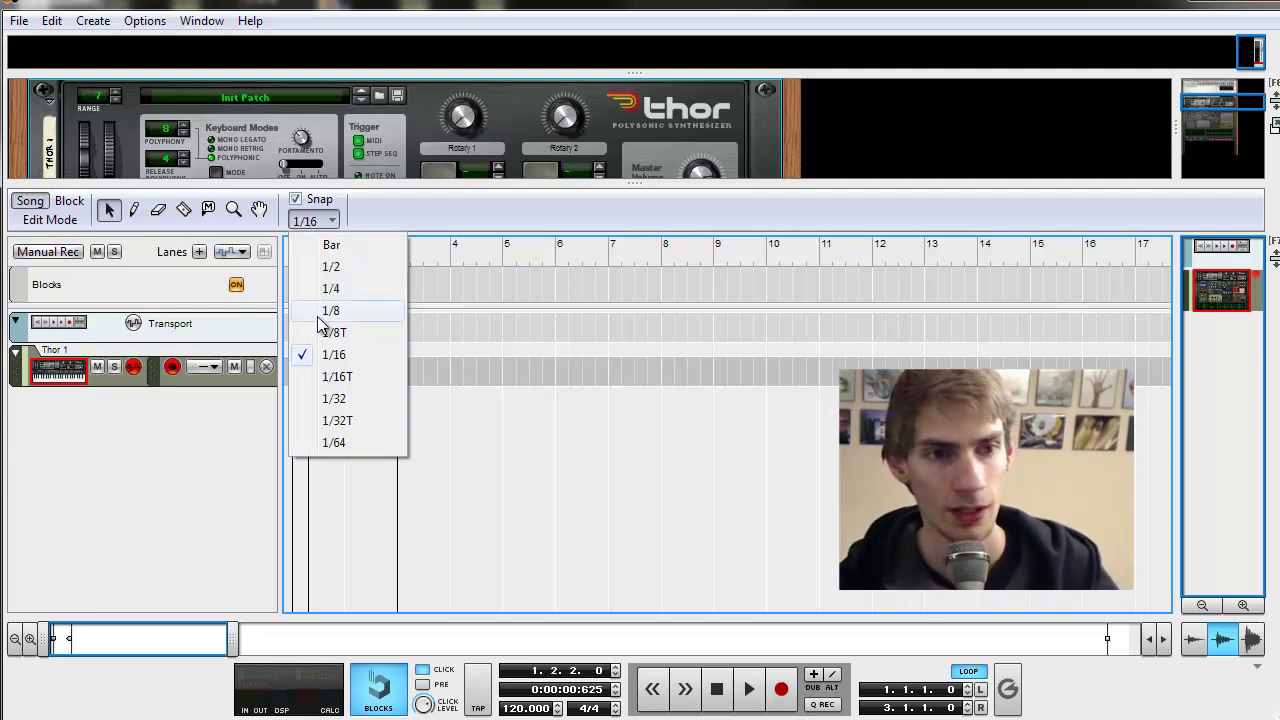
click(430, 420)
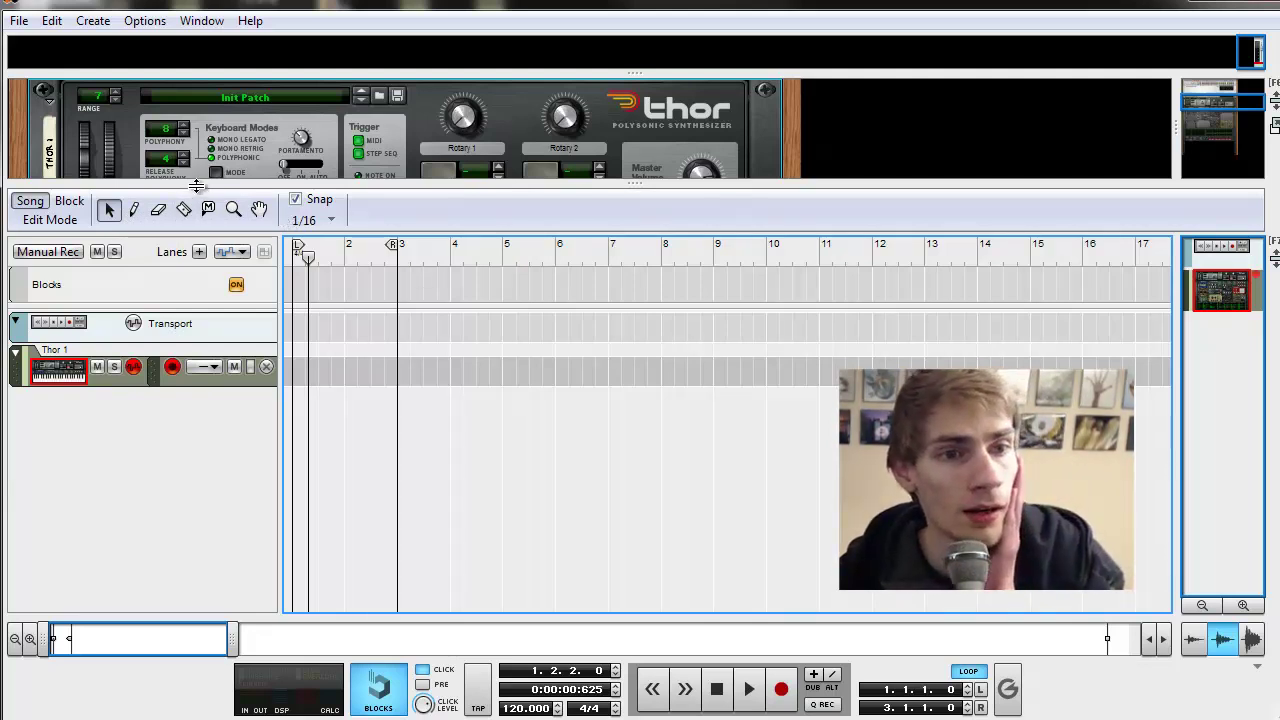
Expand the rack to scroll through Thor's full panel, then restore the sequencer below it
drag(197, 185, 197, 612)
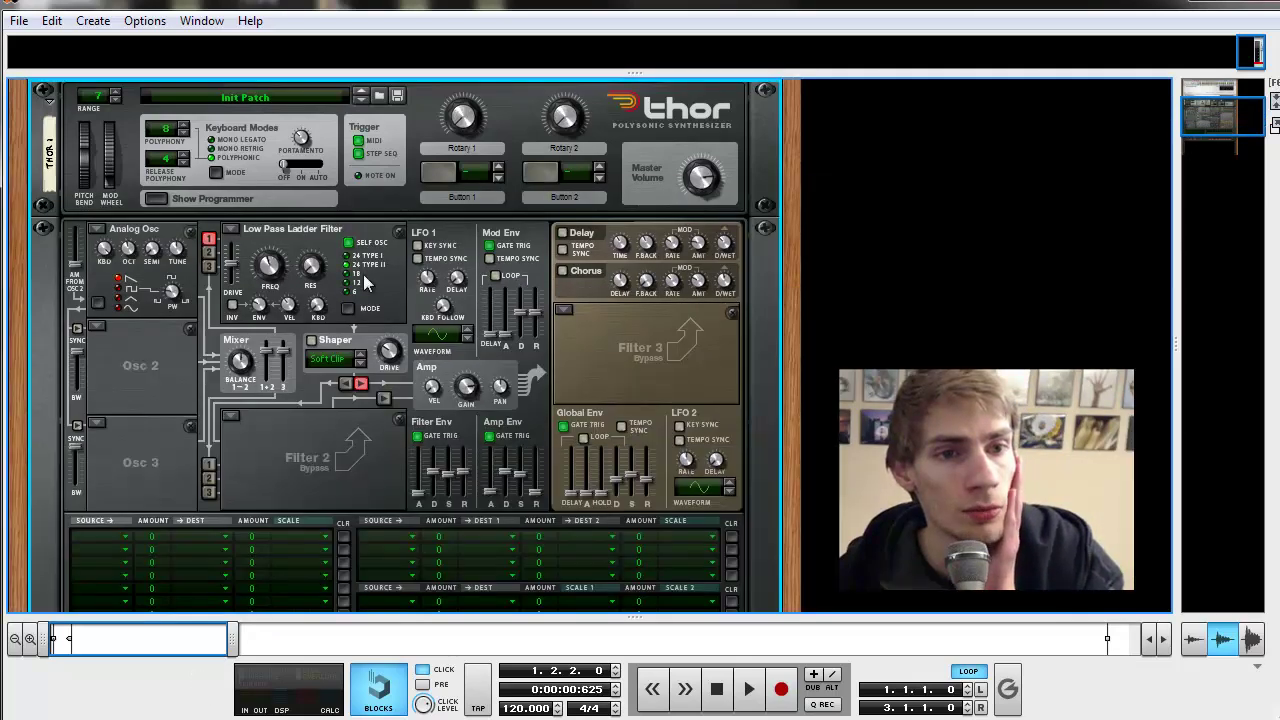
scroll(362, 250, down, 5)
scroll(497, 339, down, 3)
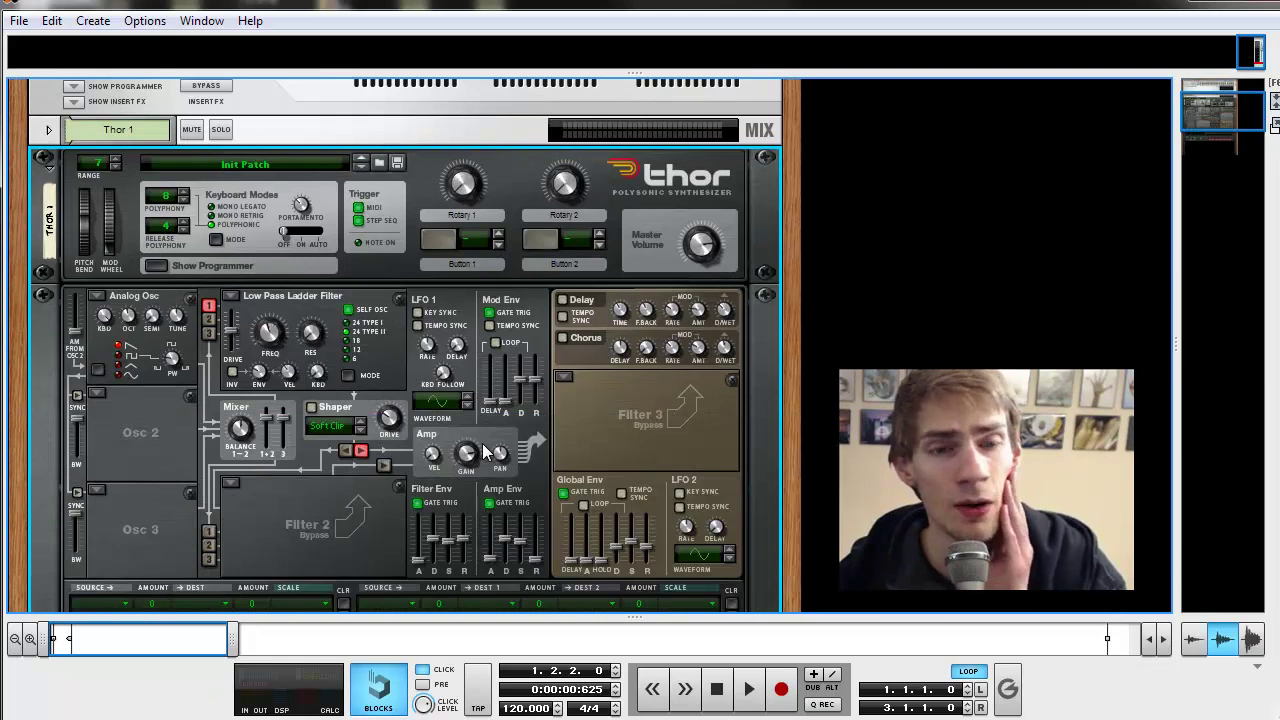
mouse_move(487, 451)
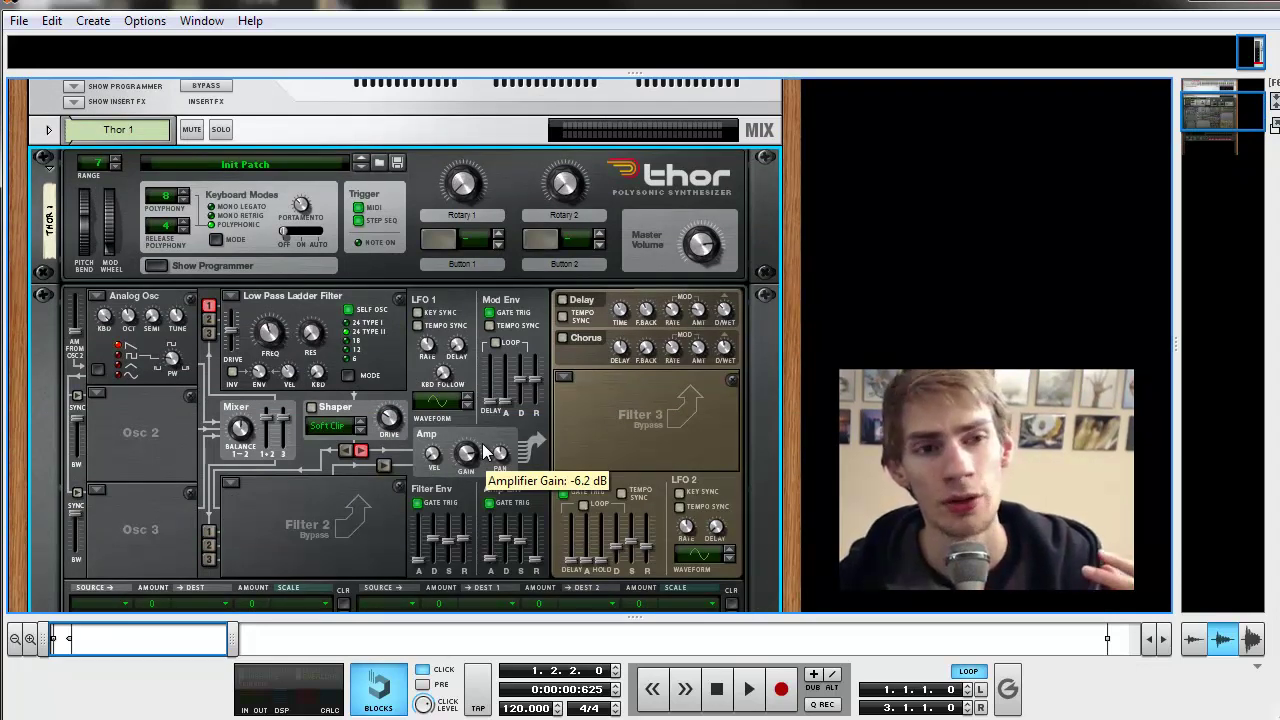
drag(658, 616, 675, 380)
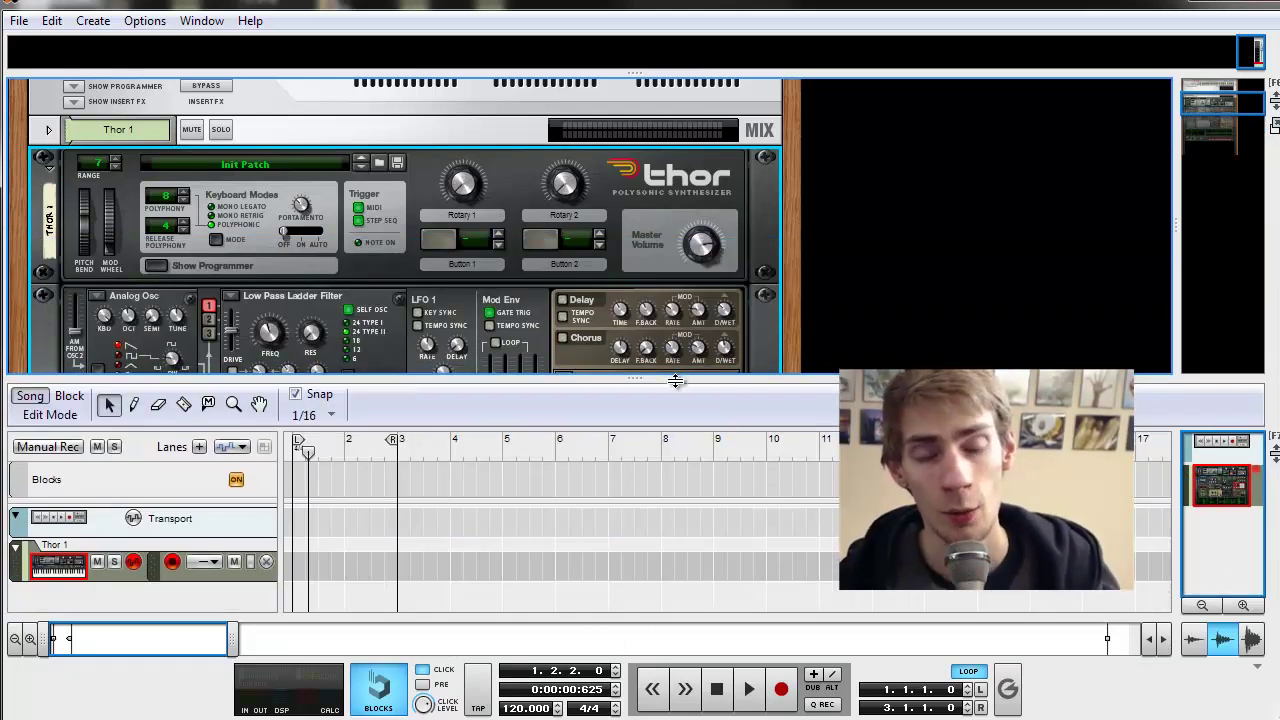